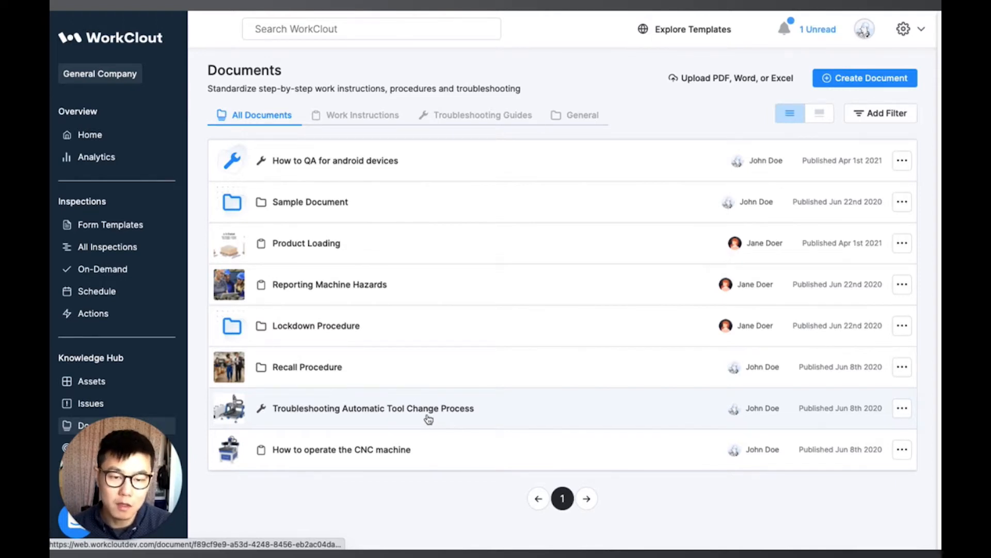
Step: Open the Troubleshooting Automatic Tool Change Process document and page back and forth through its outline steps
{"action": "left_click", "coordinate": [428, 418]}
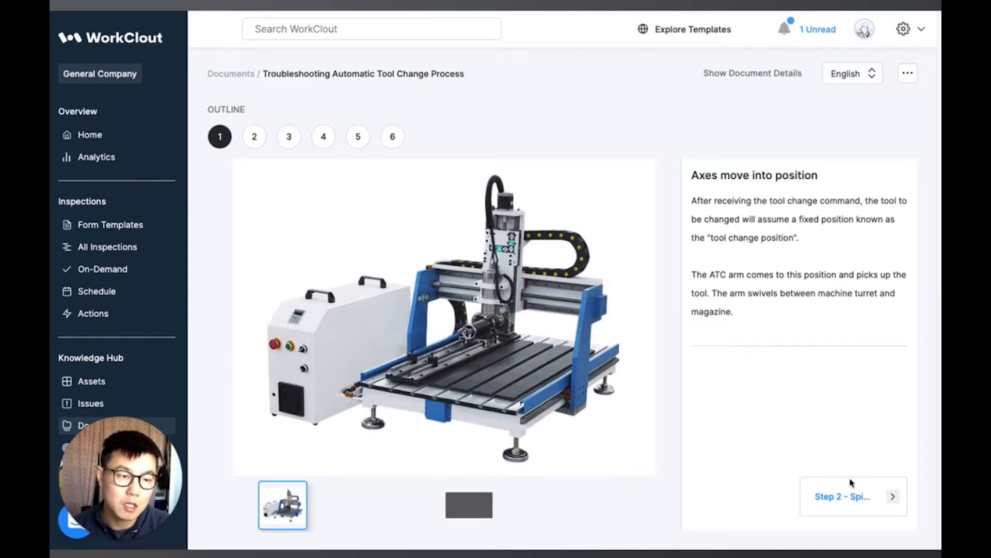
{"action": "left_click", "coordinate": [849, 495]}
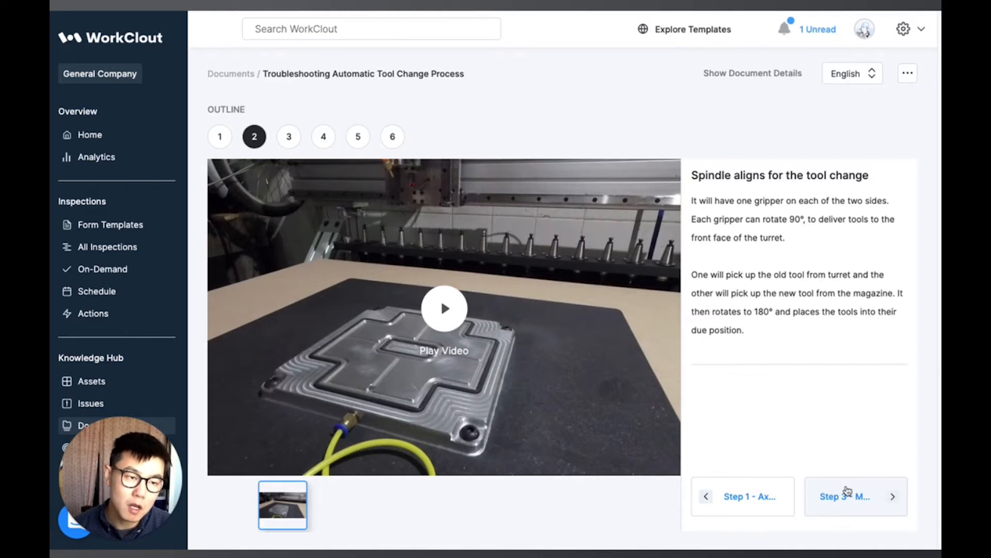
{"action": "left_click", "coordinate": [844, 497]}
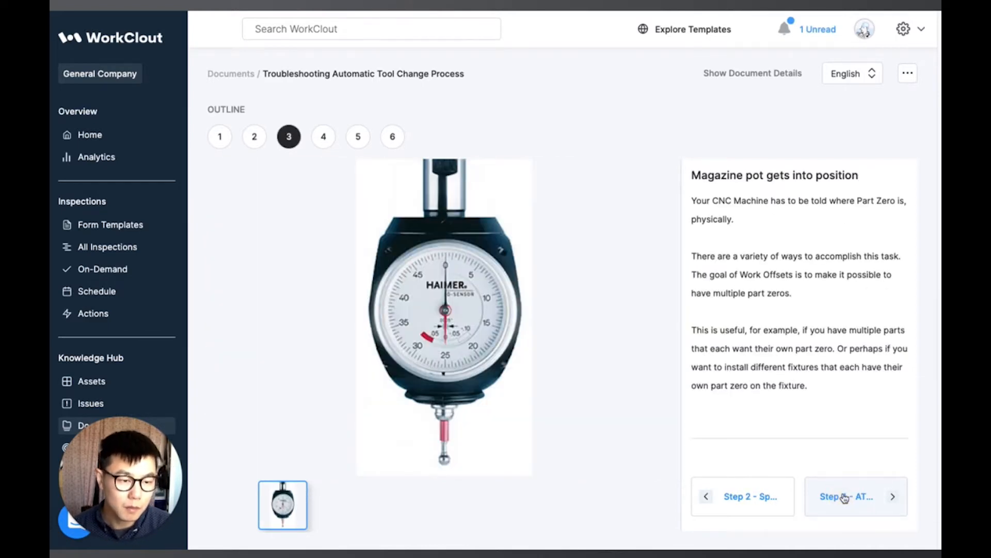
{"action": "left_click", "coordinate": [844, 497]}
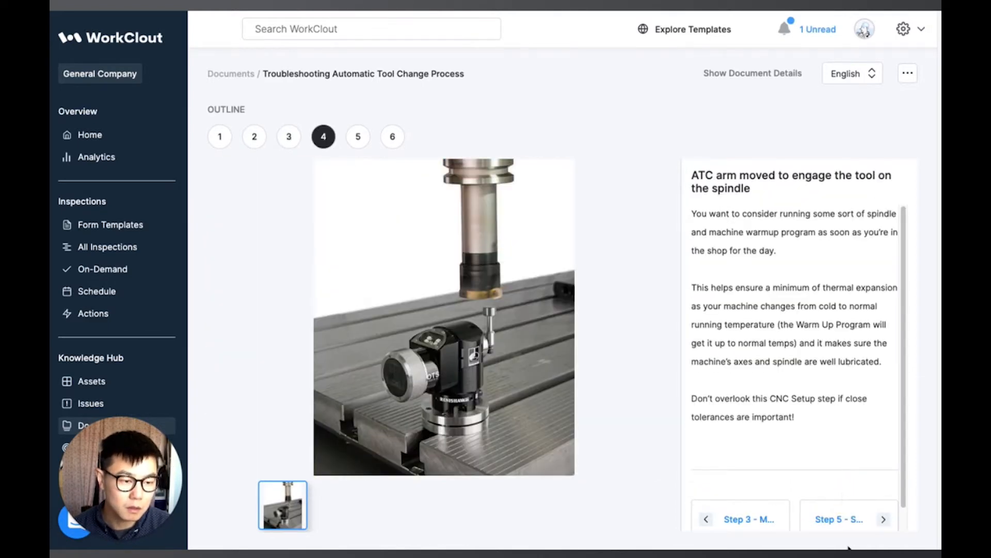
{"action": "left_click", "coordinate": [846, 519]}
{"action": "left_click", "coordinate": [850, 497]}
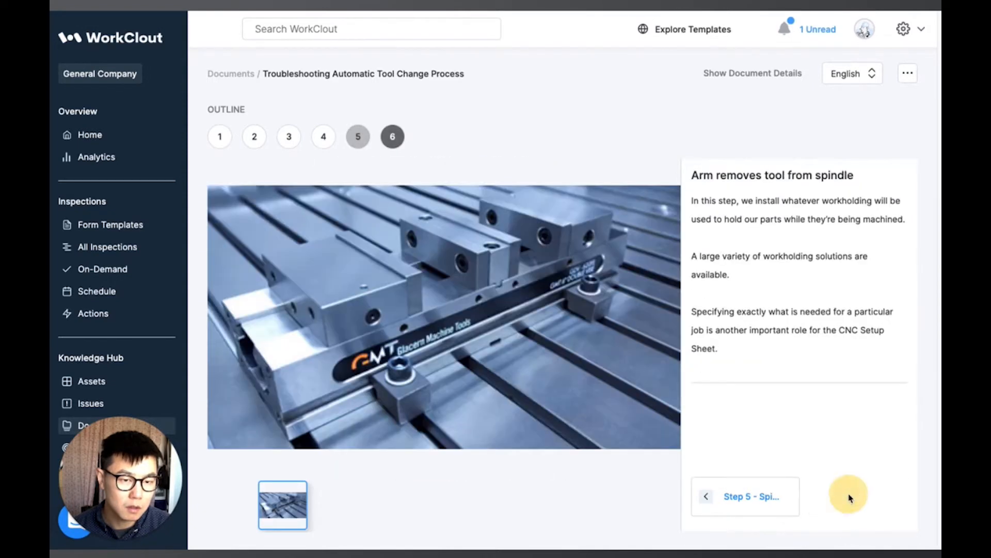
{"action": "left_click", "coordinate": [713, 496]}
{"action": "left_click", "coordinate": [713, 497]}
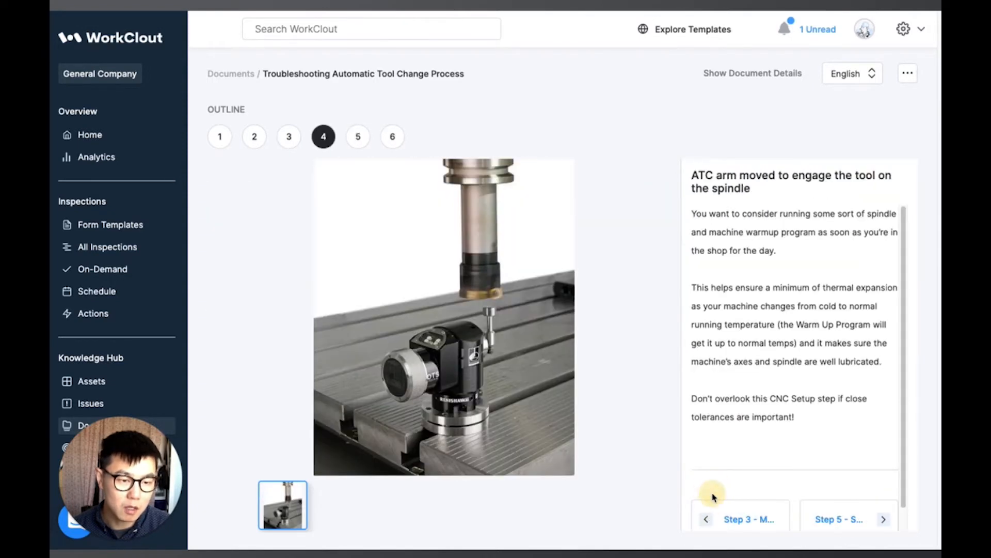
{"action": "left_click", "coordinate": [740, 518]}
{"action": "left_click", "coordinate": [734, 499]}
{"action": "left_click", "coordinate": [734, 496]}
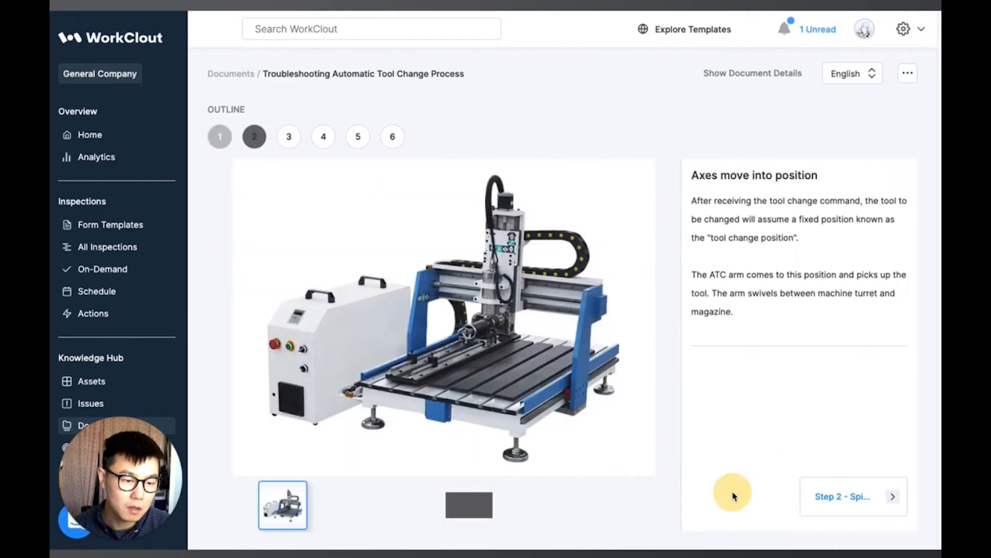
{"action": "left_click", "coordinate": [829, 497]}
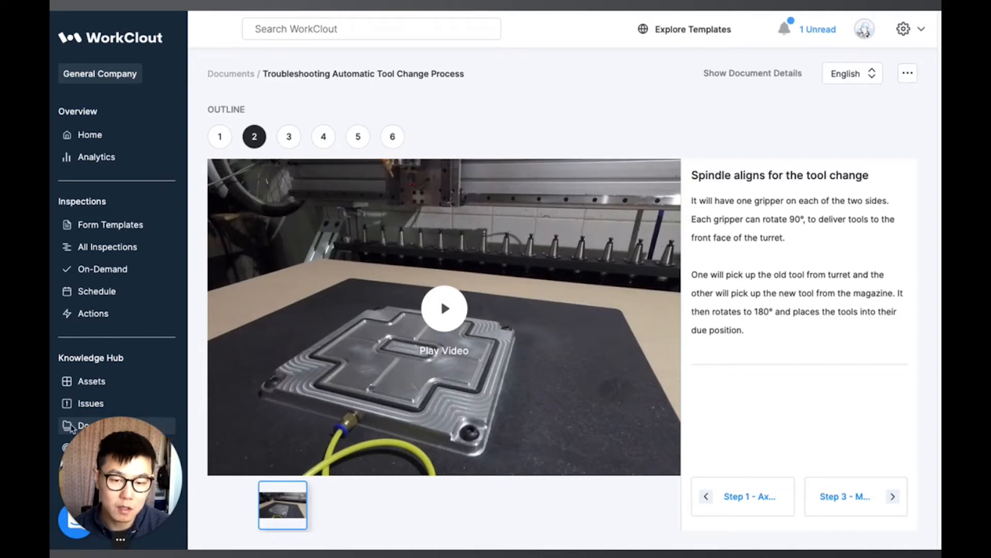
Step: Return to the documents list and open, then close, the file upload dialog
{"action": "left_click", "coordinate": [233, 76]}
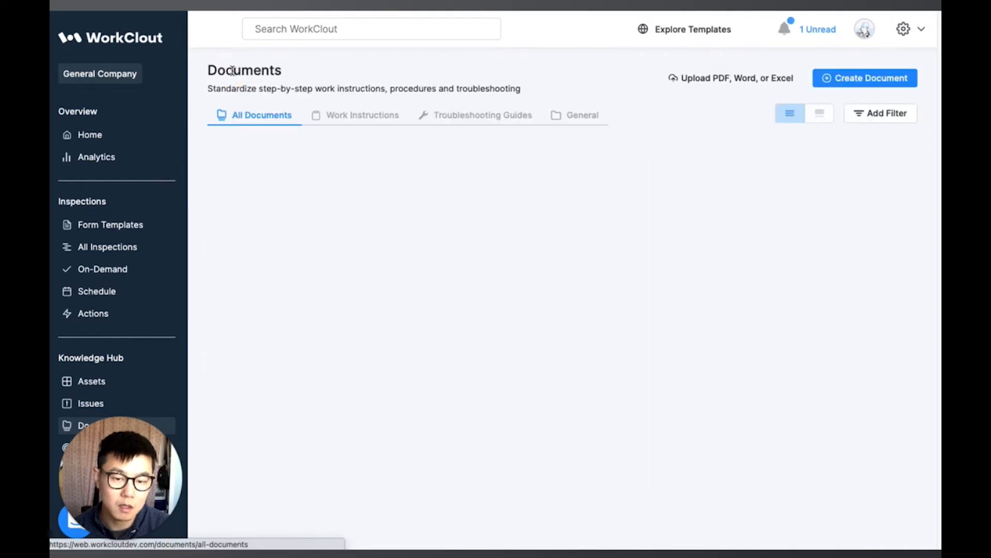
{"action": "left_click", "coordinate": [617, 79]}
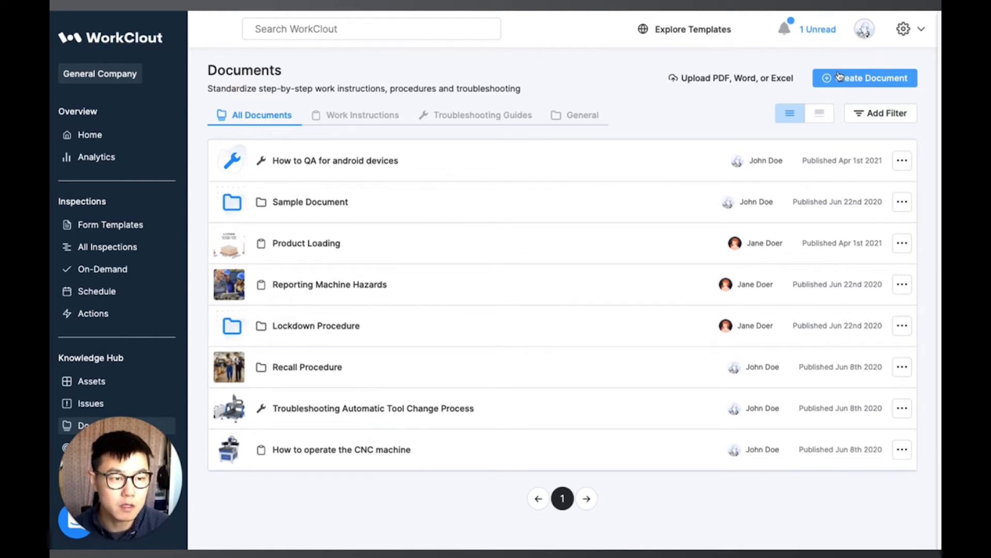
{"action": "left_click", "coordinate": [724, 77]}
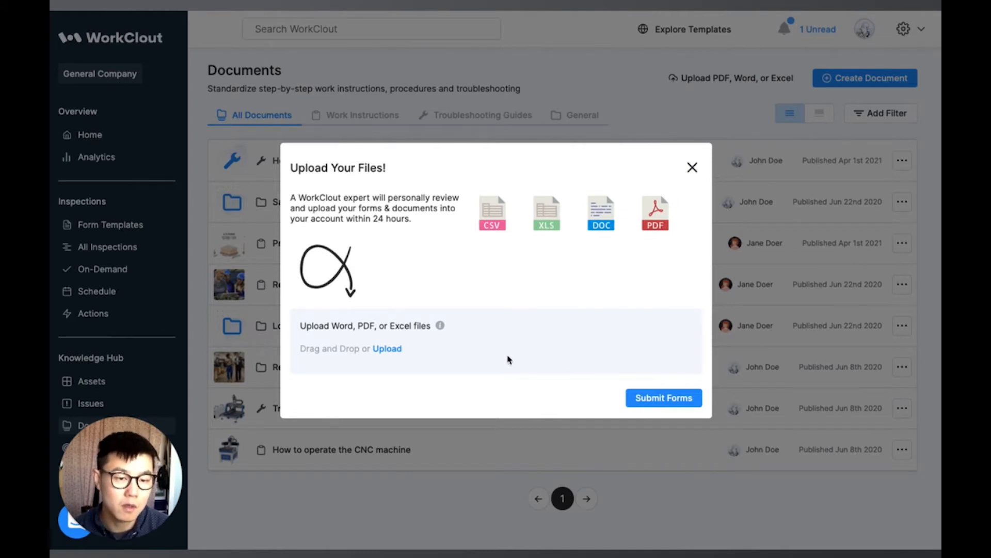
{"action": "left_click", "coordinate": [692, 166]}
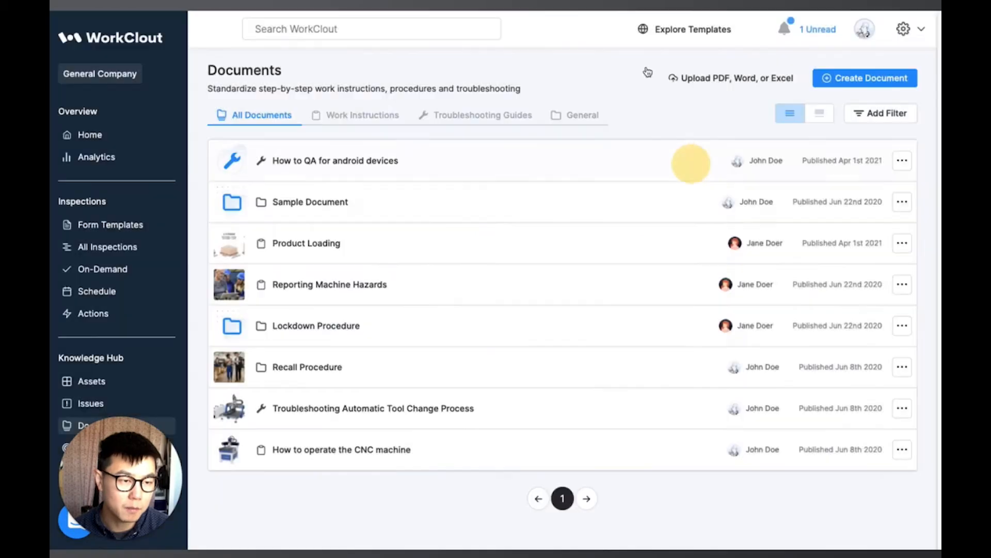
Step: Start creating a new document and set its document type to Work Instruction
{"action": "left_click", "coordinate": [871, 78]}
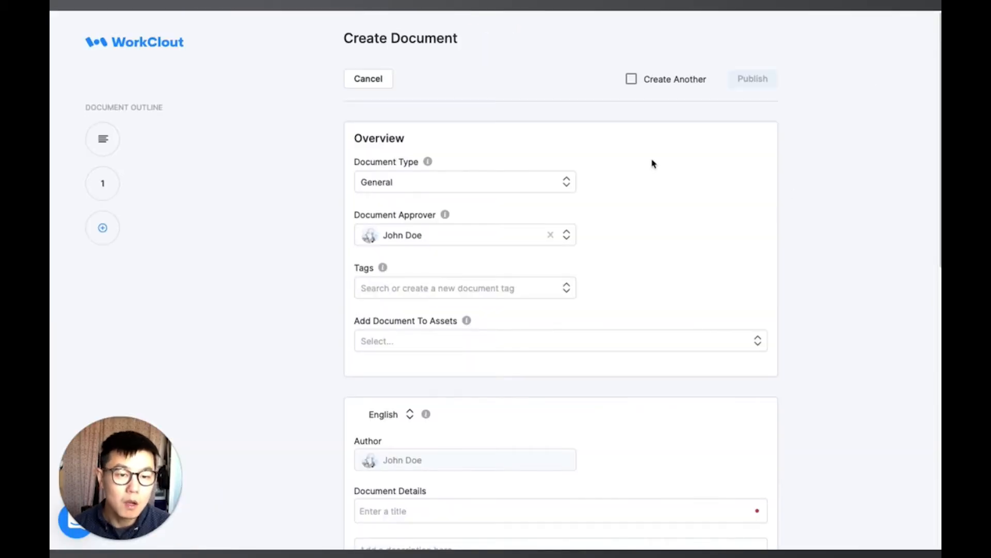
{"action": "left_click", "coordinate": [570, 182]}
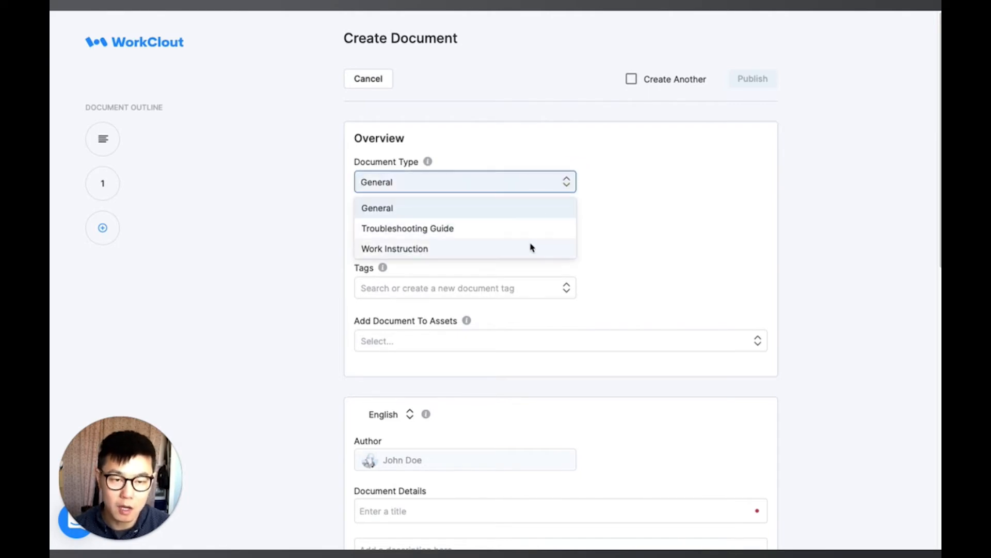
{"action": "left_click", "coordinate": [468, 248]}
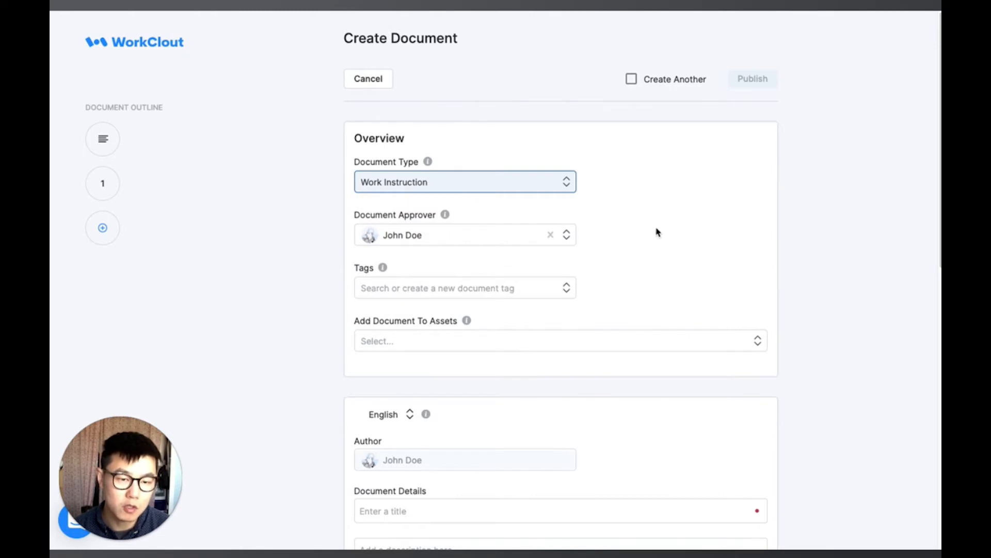
Step: Create a new document tag named safety and add it to the document
{"action": "mouse_move", "coordinate": [444, 216]}
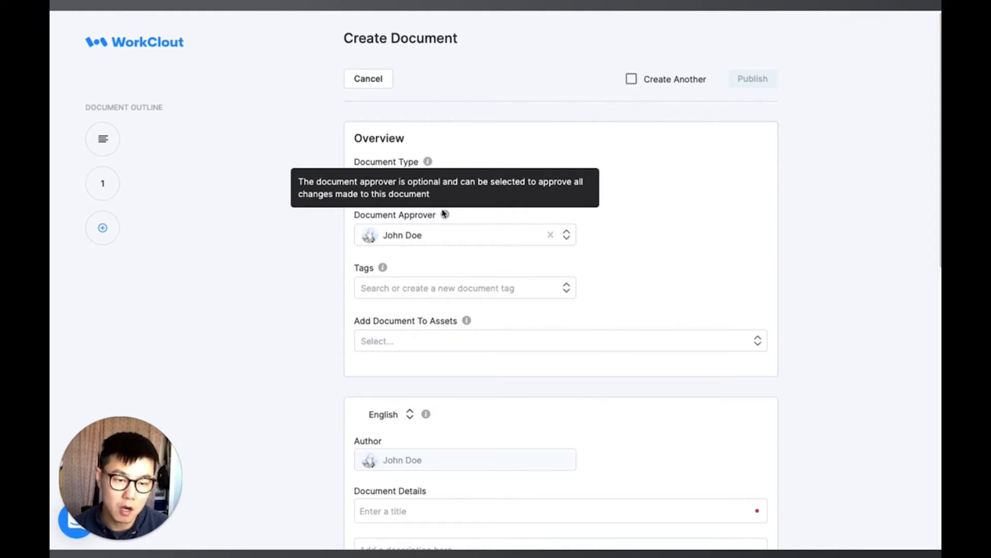
{"action": "left_click", "coordinate": [526, 295]}
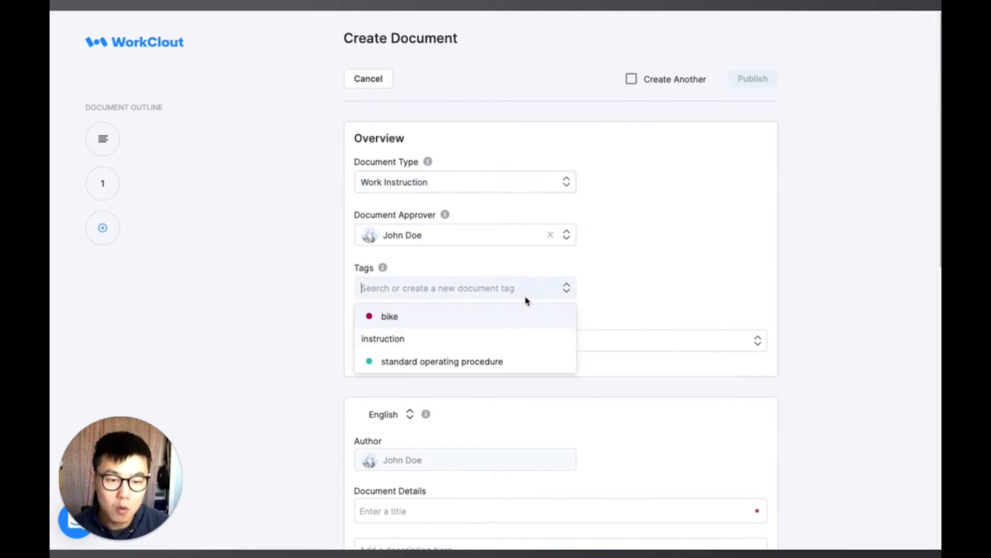
{"action": "type", "text": "safety"}
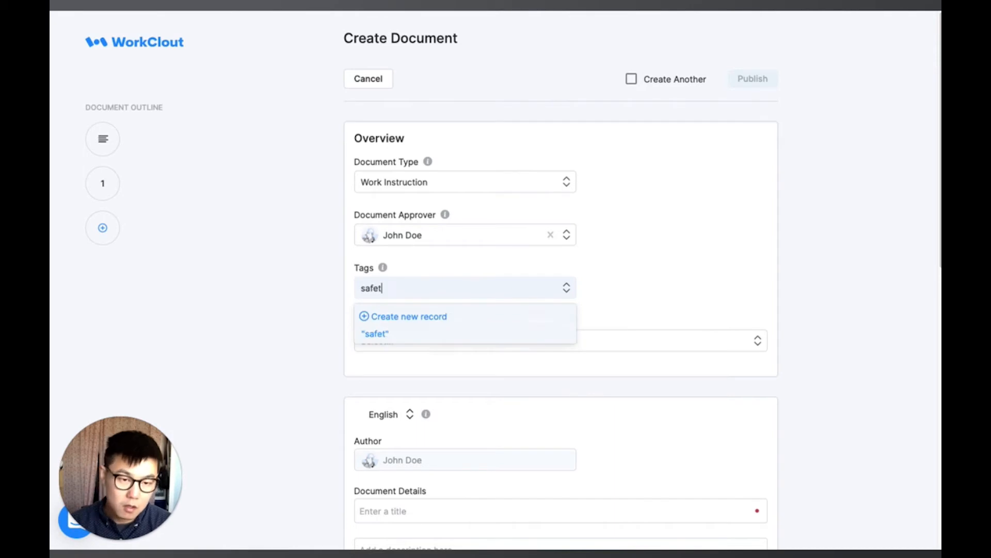
{"action": "key", "text": "Return"}
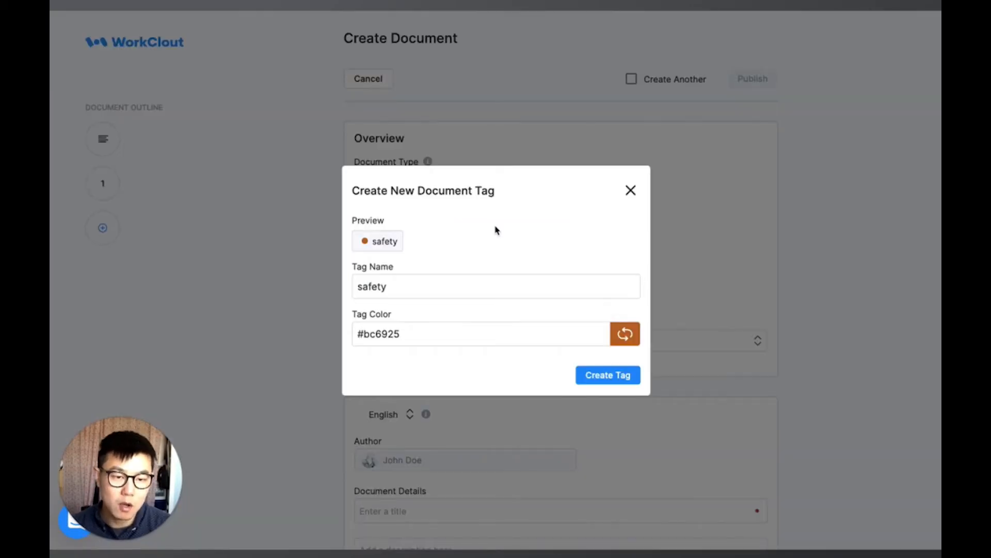
{"action": "left_click", "coordinate": [620, 375]}
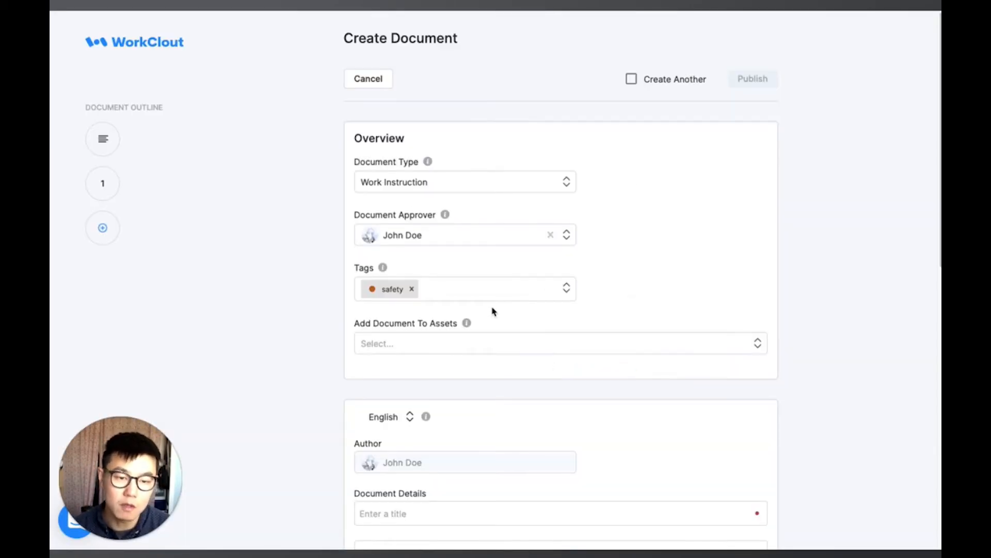
Step: Add the document to the Work Center 2 asset
{"action": "mouse_move", "coordinate": [471, 326]}
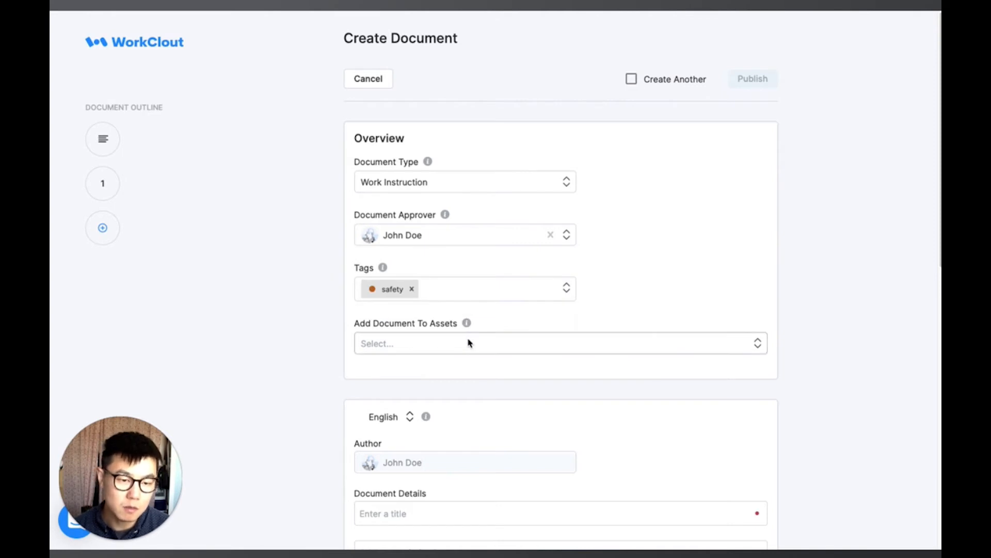
{"action": "left_click", "coordinate": [469, 343]}
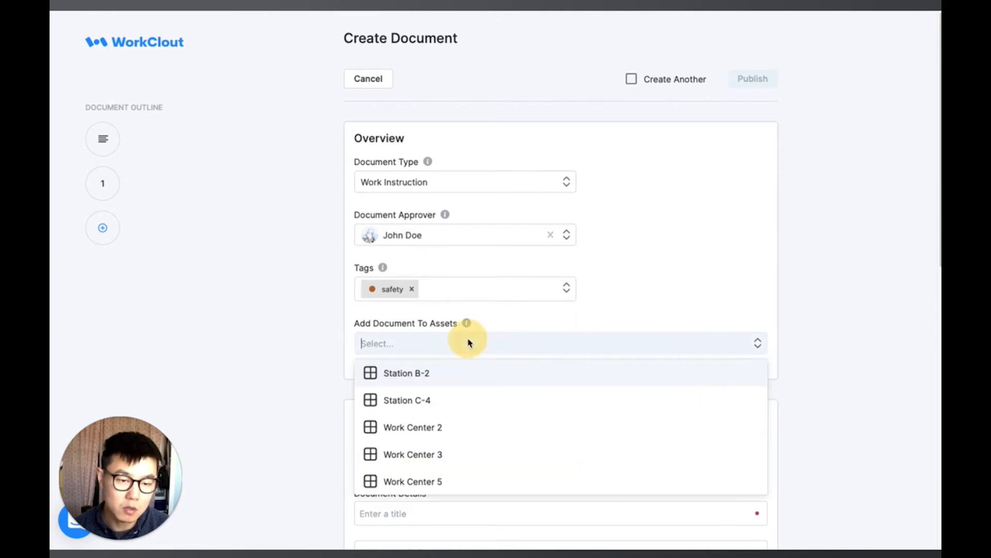
{"action": "left_click", "coordinate": [425, 440]}
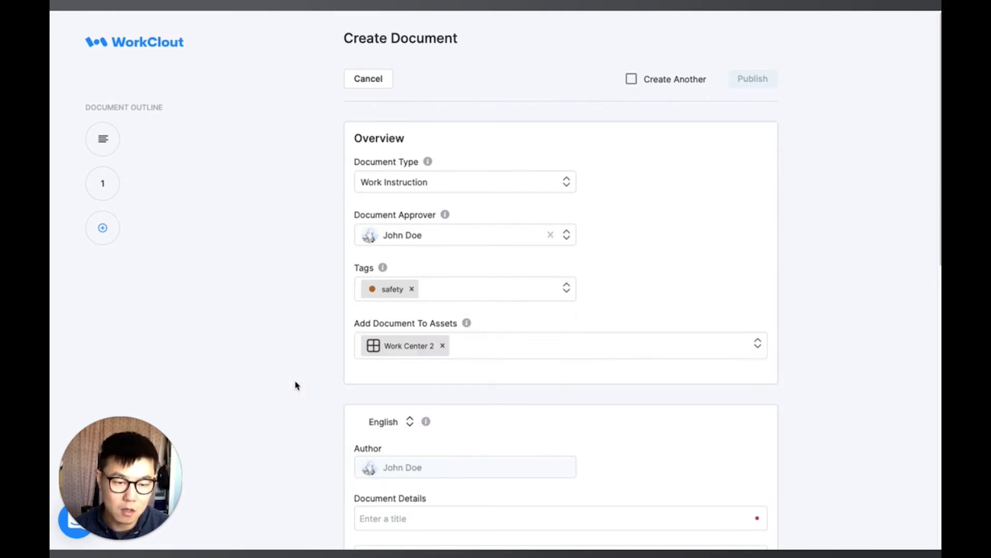
Step: Examine the document's language setting and author section
{"action": "scroll", "coordinate": [296, 386], "scroll_direction": "down", "scroll_amount": 3}
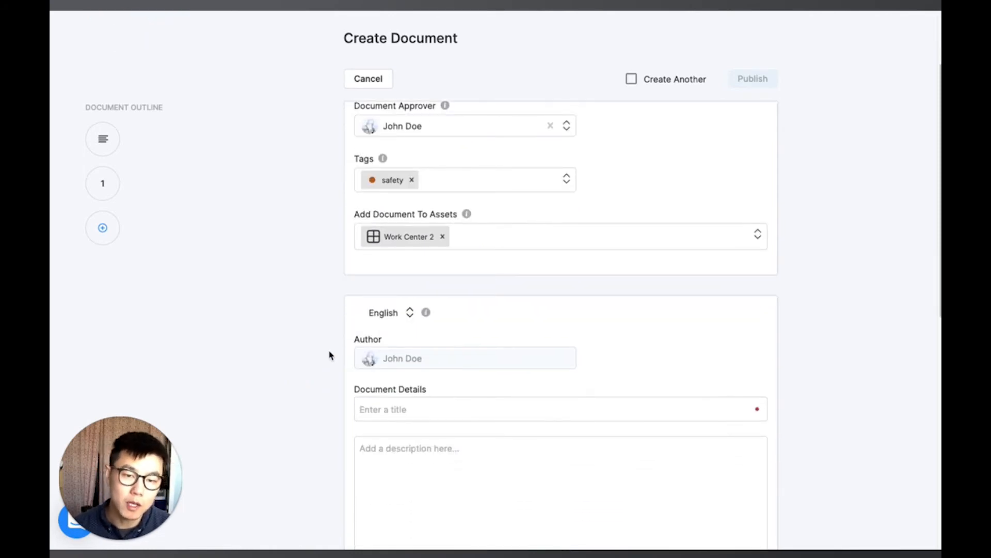
{"action": "left_click", "coordinate": [386, 321]}
{"action": "scroll", "coordinate": [388, 439], "scroll_direction": "down", "scroll_amount": 3}
{"action": "scroll", "coordinate": [387, 439], "scroll_direction": "down", "scroll_amount": 15}
{"action": "scroll", "coordinate": [388, 438], "scroll_direction": "down", "scroll_amount": 10}
{"action": "left_click", "coordinate": [279, 417]}
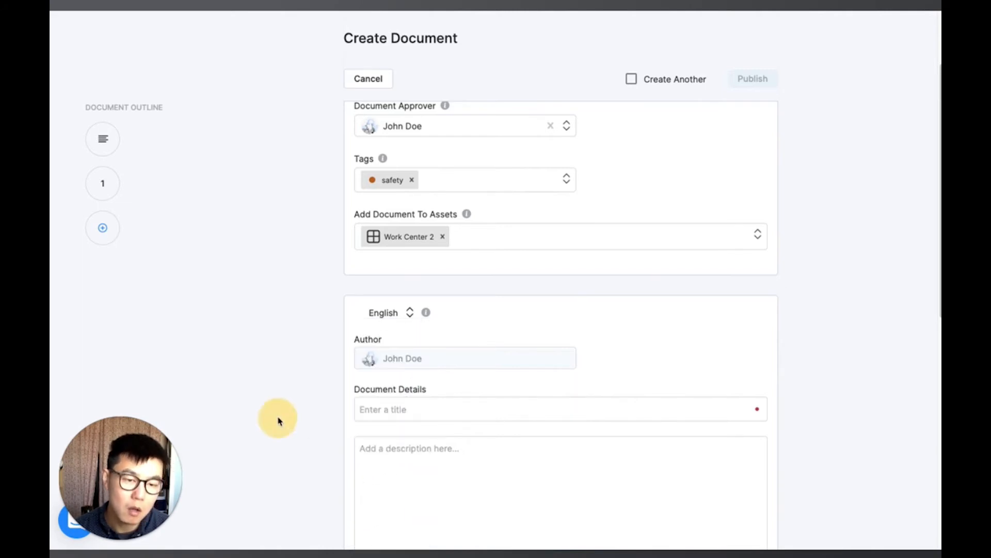
{"action": "mouse_move", "coordinate": [425, 313]}
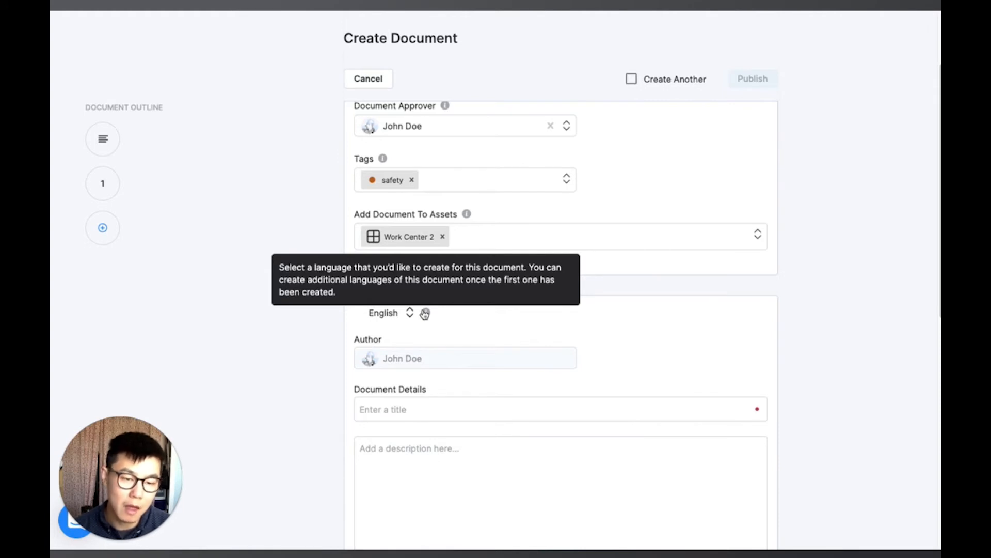
{"action": "left_click", "coordinate": [682, 337]}
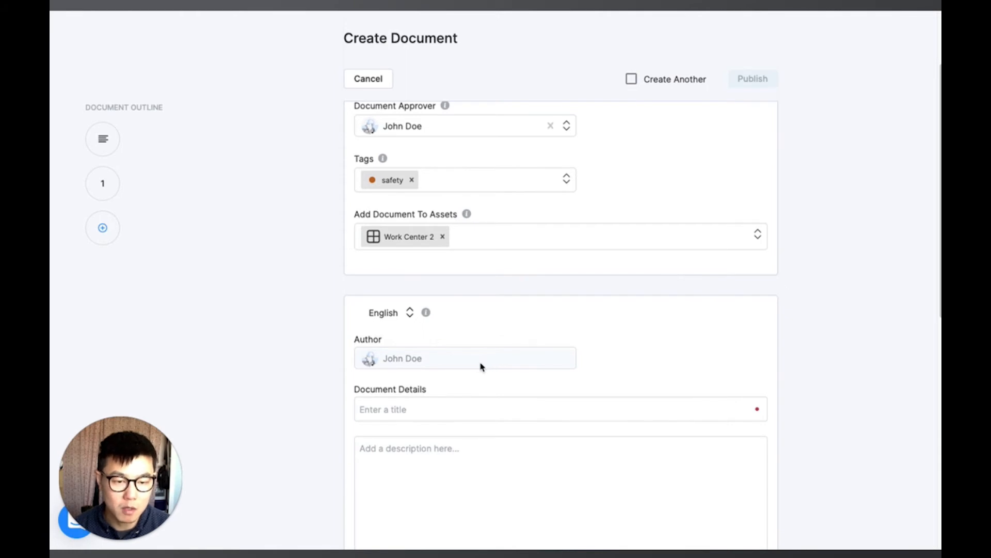
Step: Enter PPE Checklist Guide as the document title
{"action": "scroll", "coordinate": [785, 364], "scroll_direction": "down", "scroll_amount": 3}
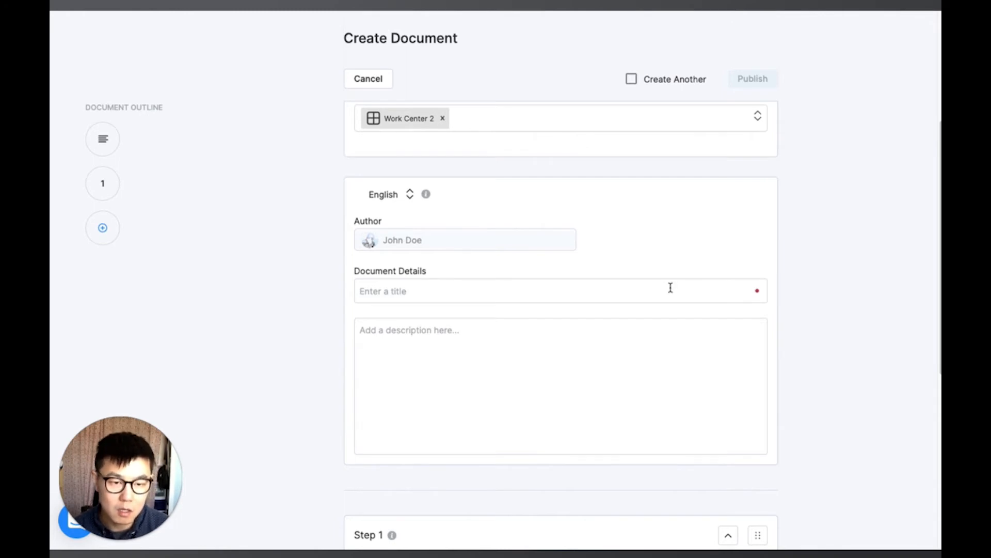
{"action": "left_click", "coordinate": [670, 290]}
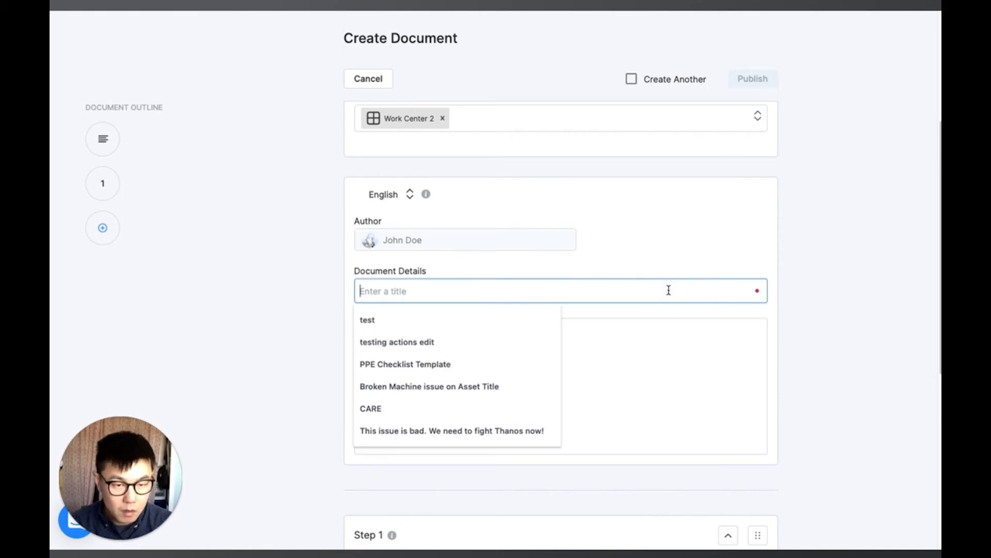
{"action": "type", "text": "PPE Checklist "}
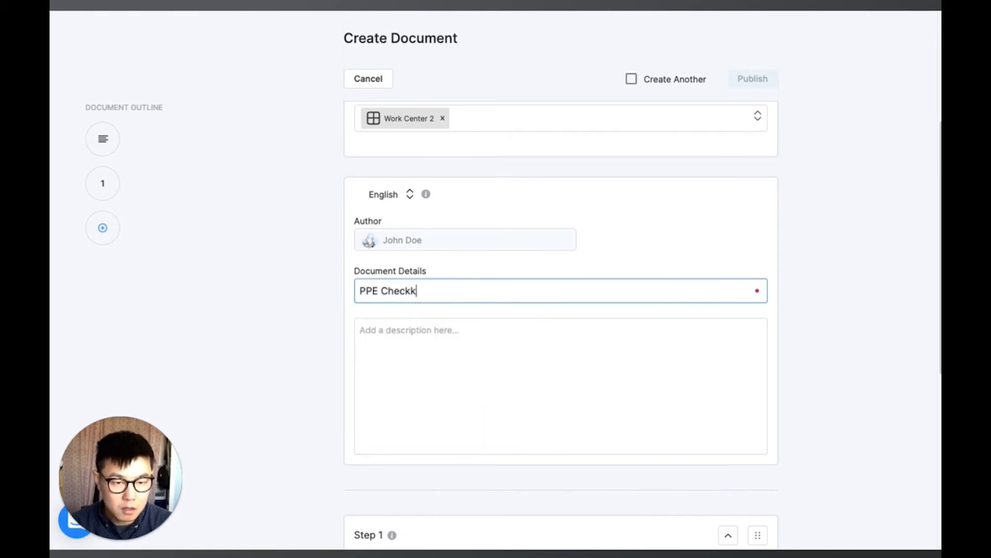
{"action": "type", "text": "Guide"}
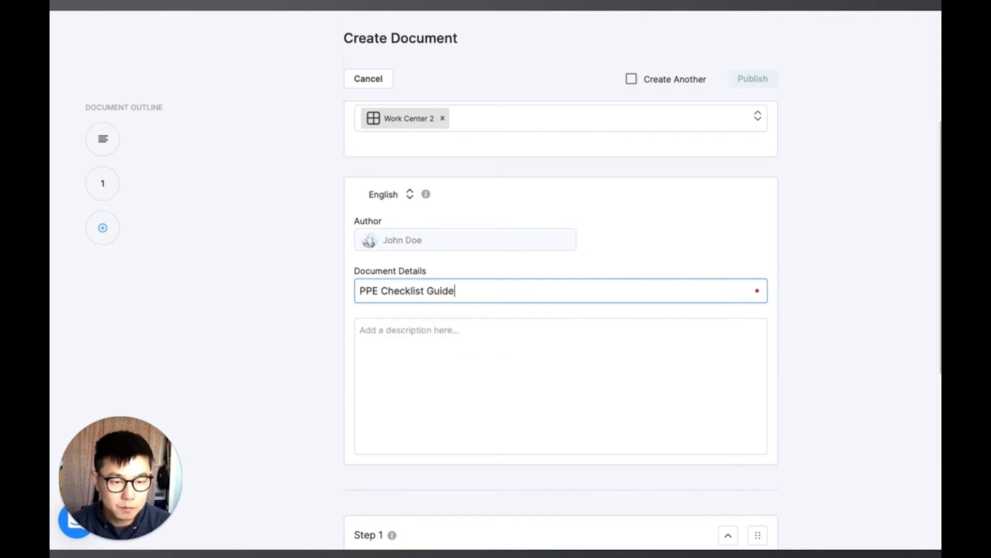
Step: Enter the document description "this guide is used to ensure that proper PPE is available for employees during work"
{"action": "left_click", "coordinate": [656, 361]}
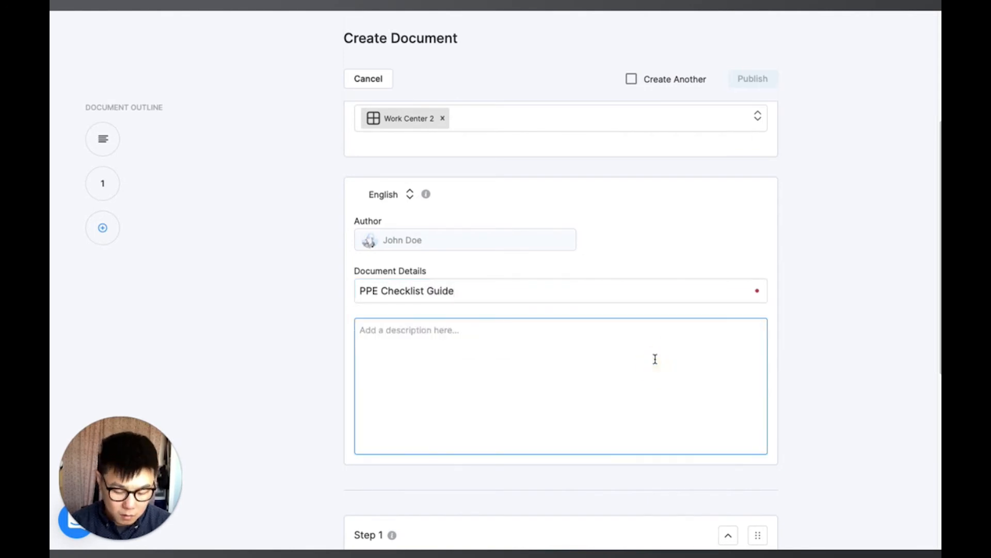
{"action": "type", "text": "this guide is used "}
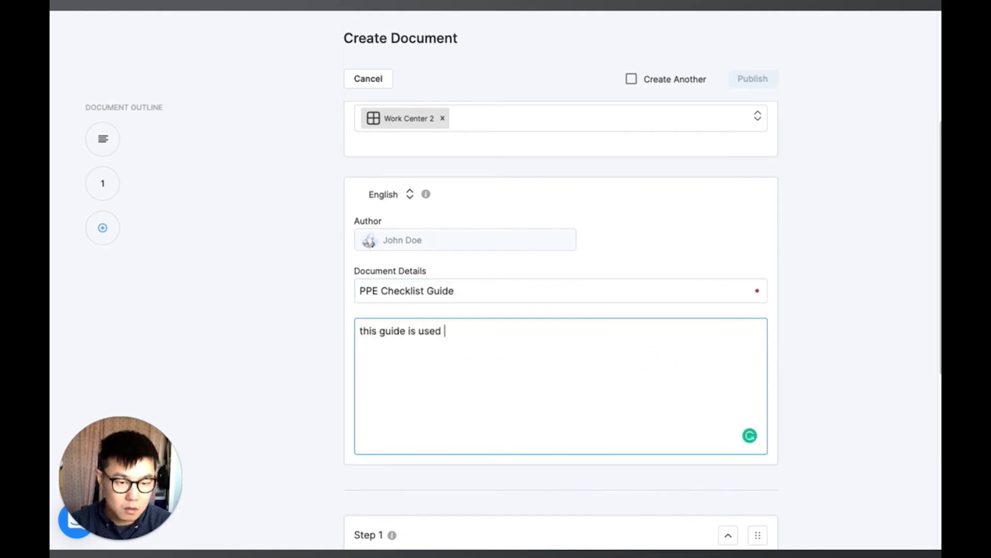
{"action": "type", "text": "to ensure that "}
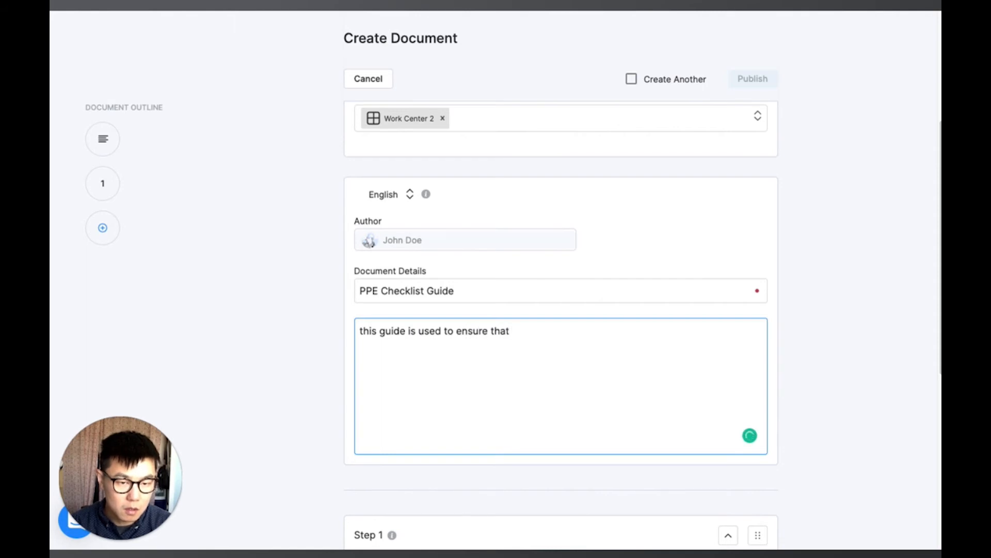
{"action": "type", "text": "proper PP"}
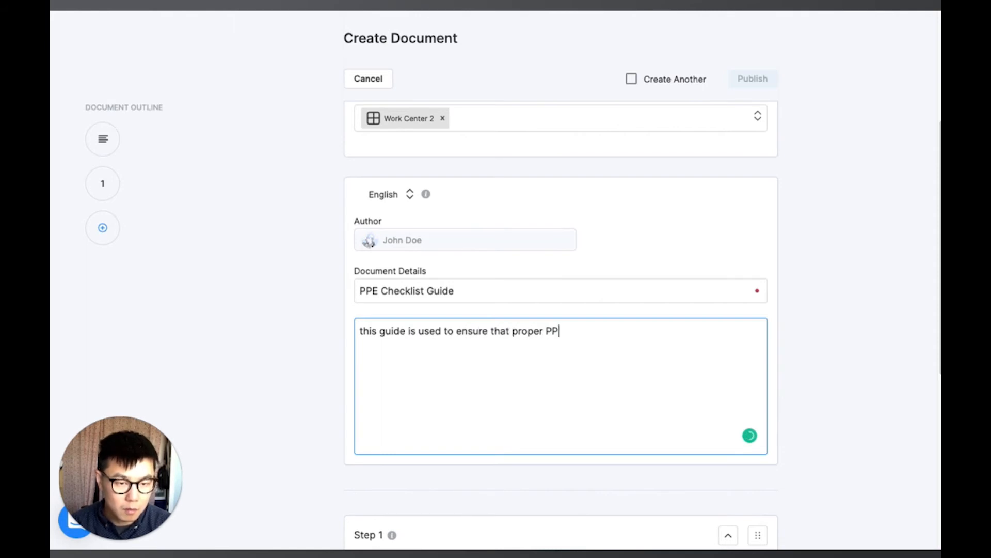
{"action": "type", "text": "E is availabl"}
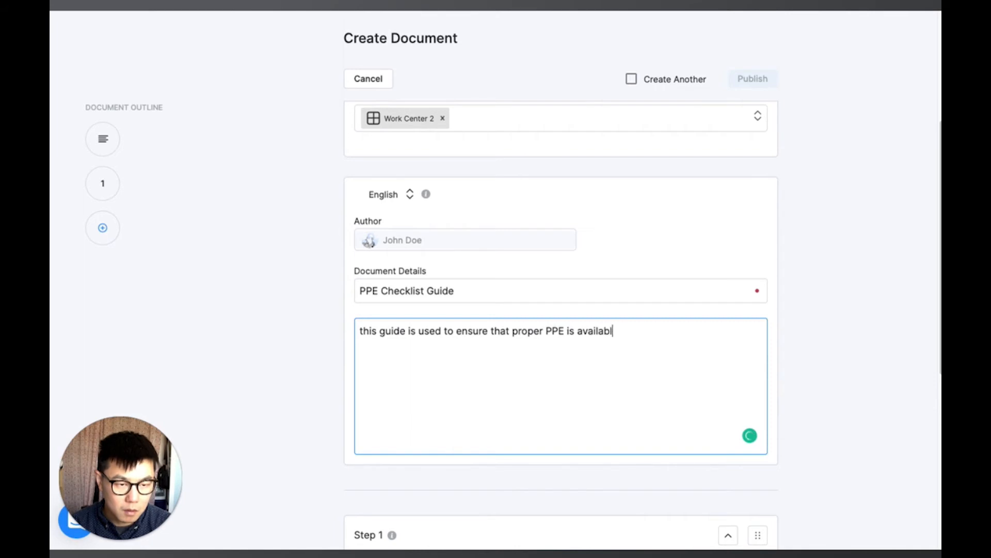
{"action": "type", "text": "e for employee"}
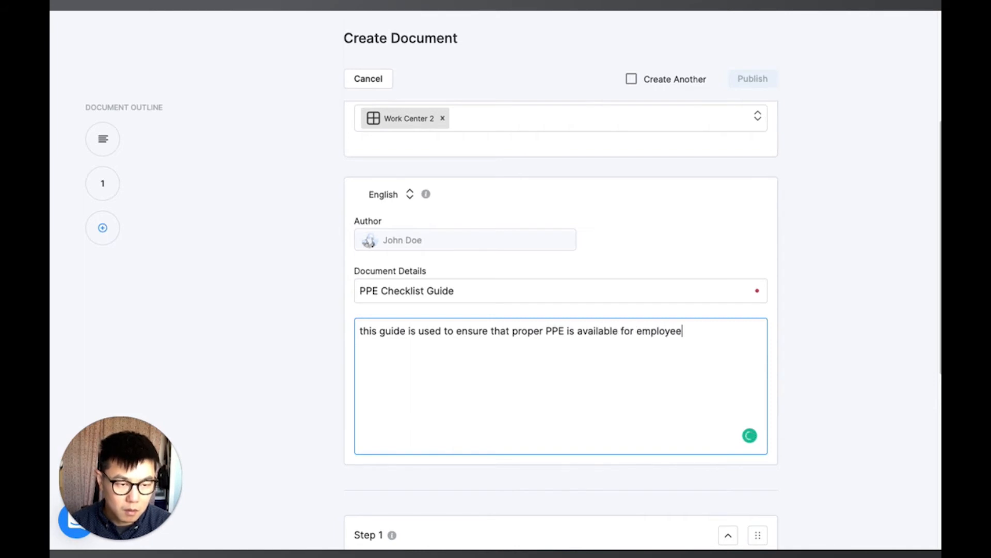
{"action": "type", "text": "s during work"}
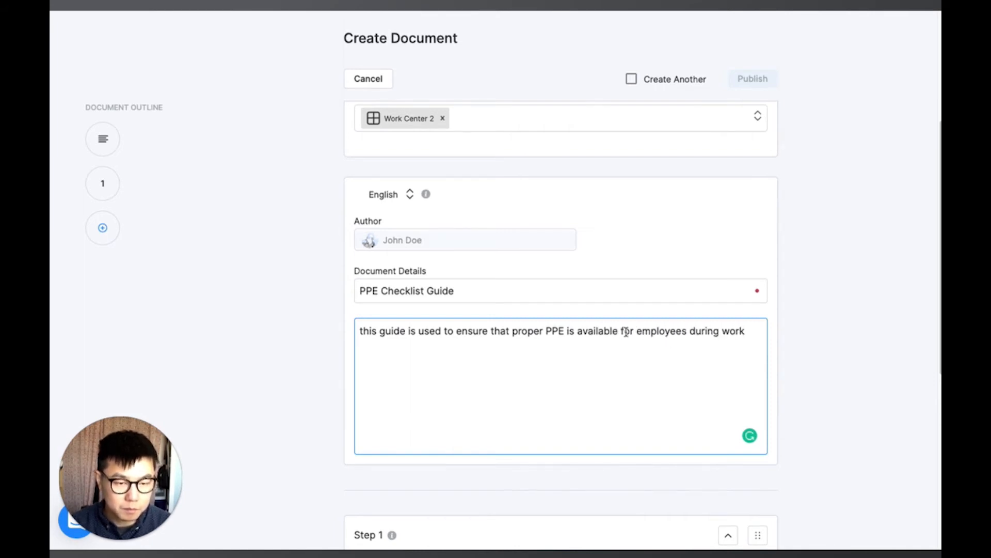
Step: Add three more steps to the document so it has Steps 1 to 4
{"action": "scroll", "coordinate": [626, 332], "scroll_direction": "down", "scroll_amount": 2}
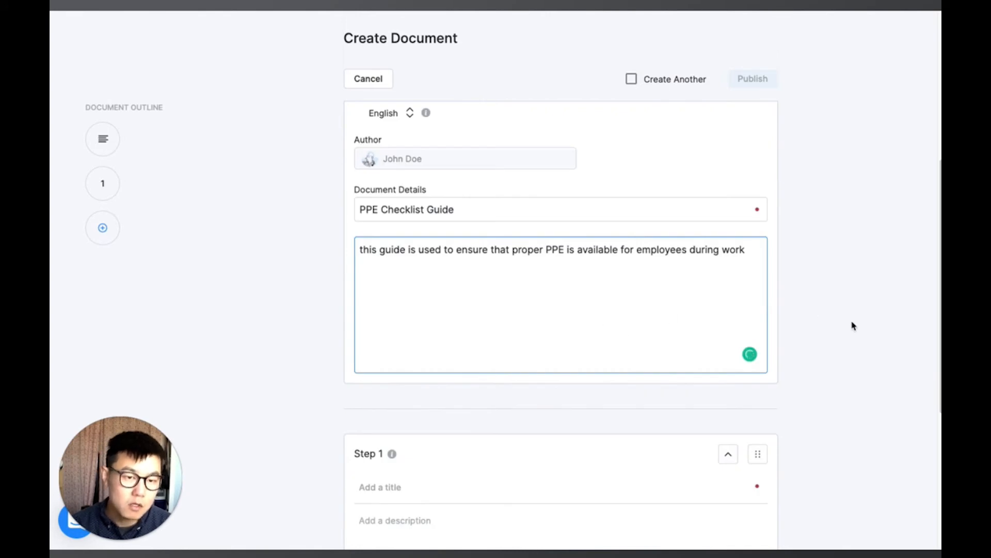
{"action": "left_click", "coordinate": [864, 327]}
{"action": "scroll", "coordinate": [717, 331], "scroll_direction": "down", "scroll_amount": 7}
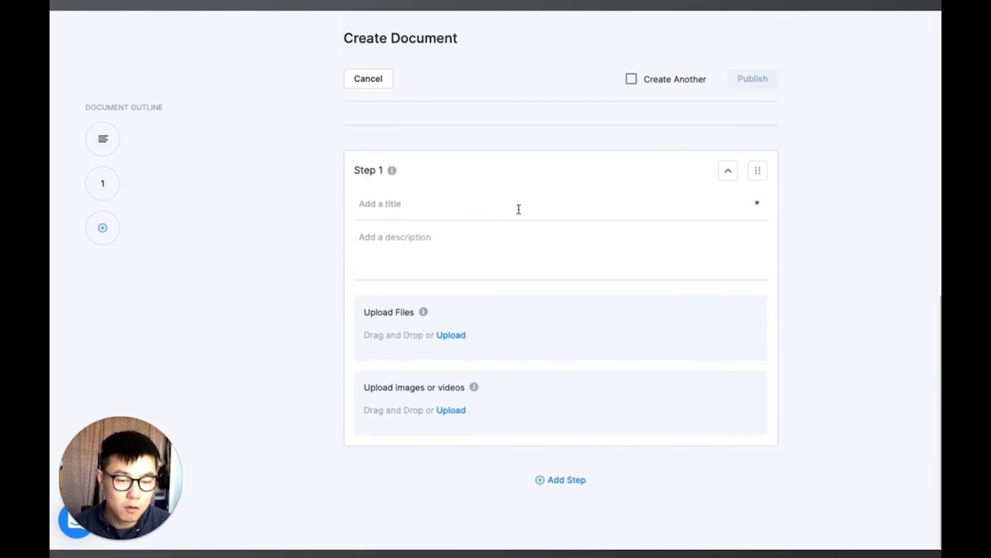
{"action": "left_click", "coordinate": [571, 486]}
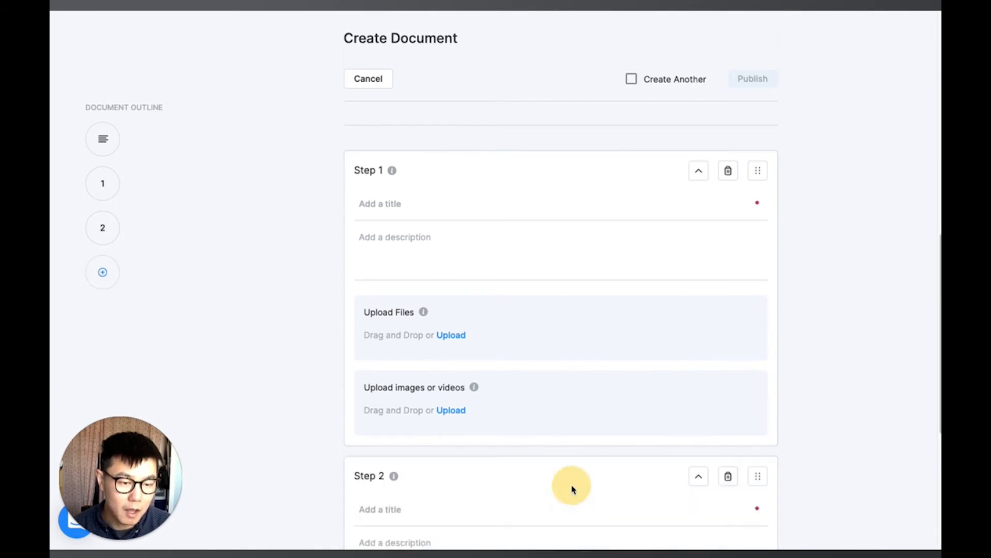
{"action": "scroll", "coordinate": [571, 491], "scroll_direction": "down", "scroll_amount": 6}
{"action": "left_click", "coordinate": [564, 524]}
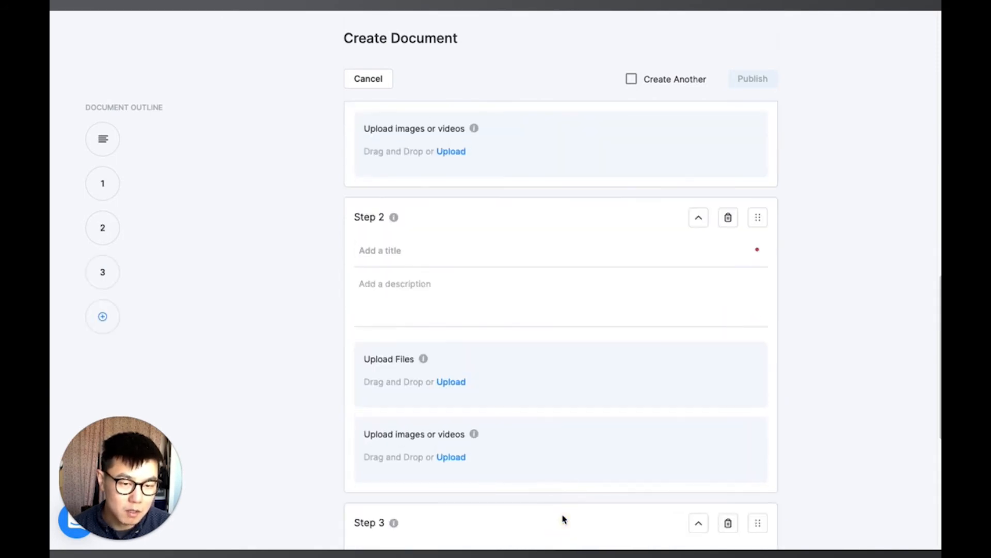
{"action": "scroll", "coordinate": [564, 519], "scroll_direction": "down", "scroll_amount": 6}
{"action": "left_click", "coordinate": [574, 478]}
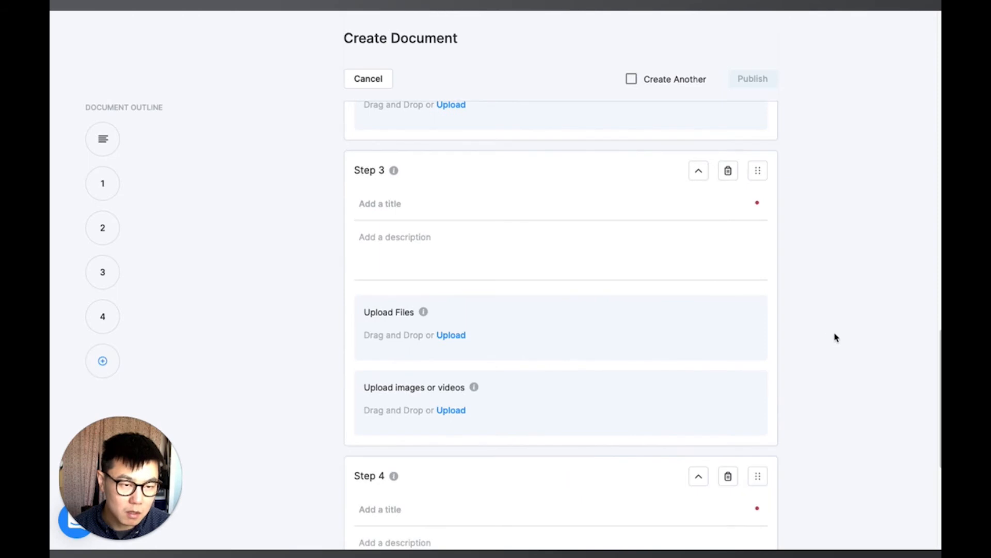
Step: Try dragging a step to reorder it, then collapse and re-expand Step 1
{"action": "scroll", "coordinate": [832, 337], "scroll_direction": "down", "scroll_amount": 5}
{"action": "scroll", "coordinate": [852, 295], "scroll_direction": "up", "scroll_amount": 9}
{"action": "scroll", "coordinate": [852, 289], "scroll_direction": "up", "scroll_amount": 10}
{"action": "scroll", "coordinate": [752, 368], "scroll_direction": "down", "scroll_amount": 5}
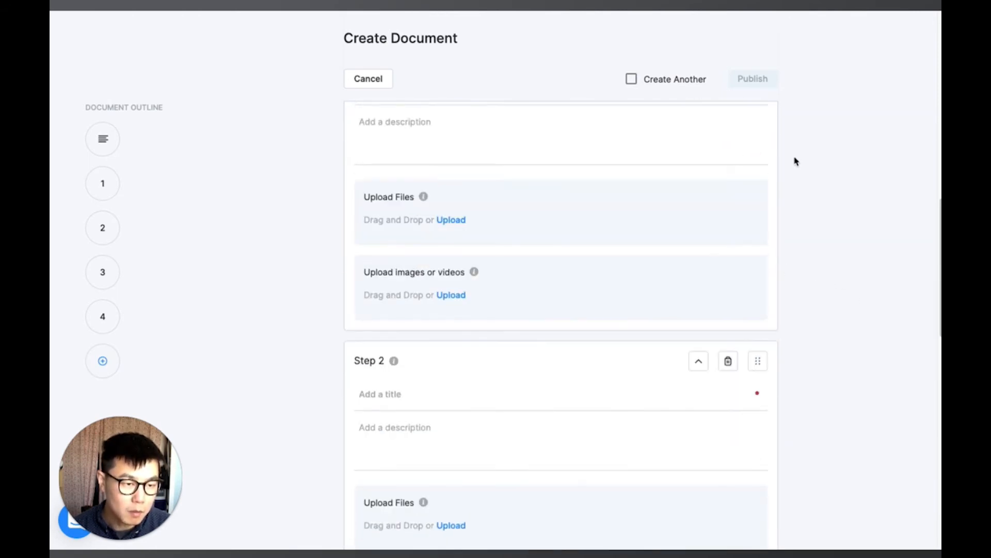
{"action": "scroll", "coordinate": [775, 206], "scroll_direction": "up", "scroll_amount": 3}
{"action": "left_click_drag", "start_coordinate": [758, 204], "coordinate": [749, 466]}
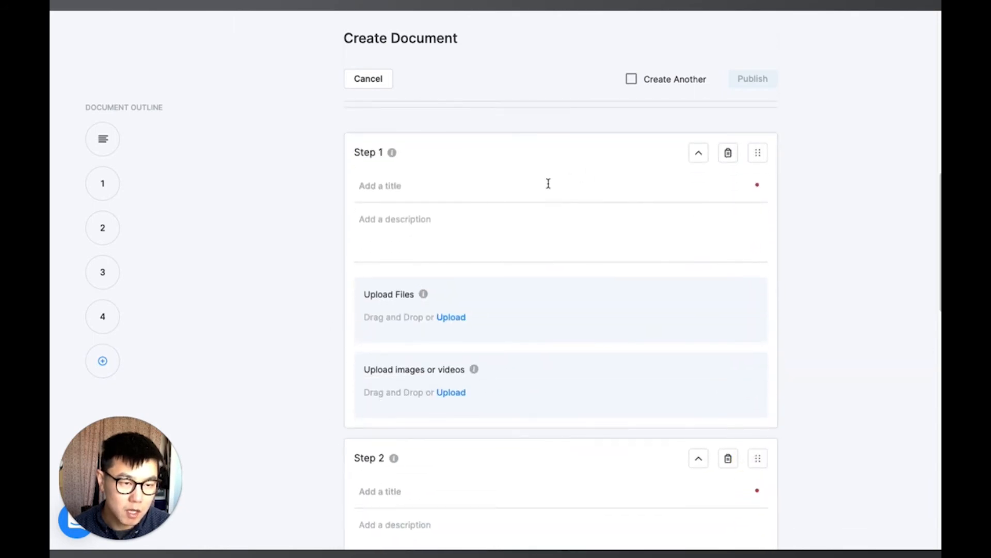
{"action": "left_click", "coordinate": [698, 152]}
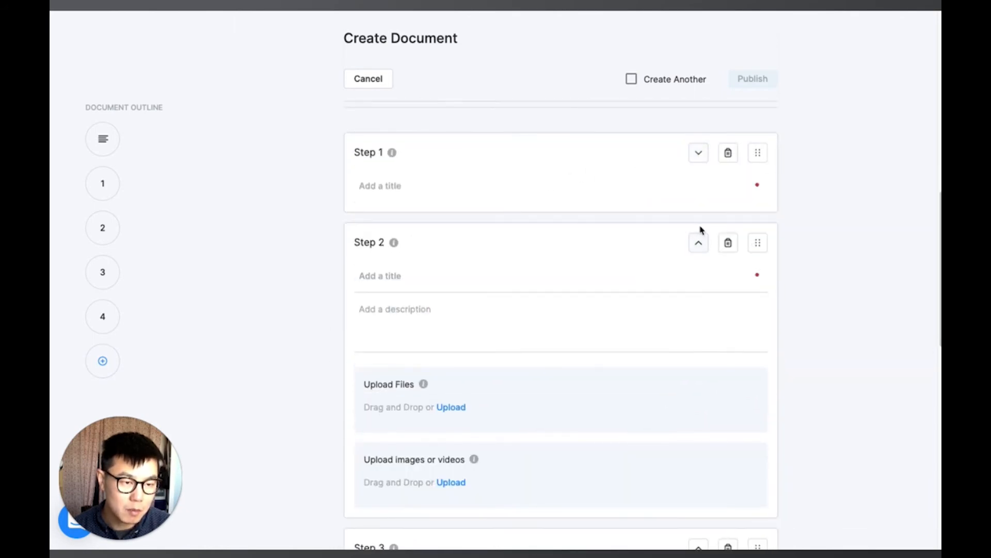
{"action": "left_click", "coordinate": [699, 241]}
{"action": "left_click", "coordinate": [700, 248]}
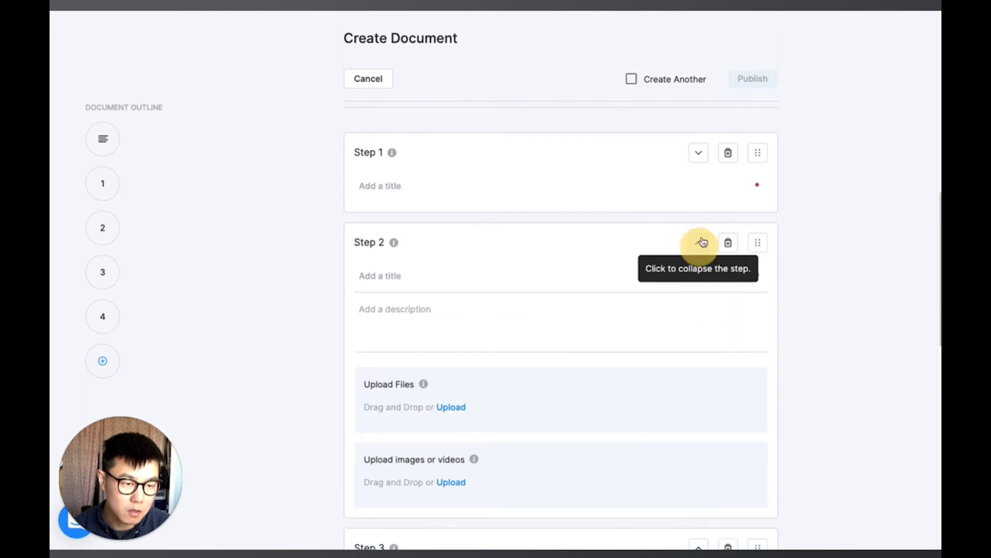
{"action": "left_click", "coordinate": [700, 153]}
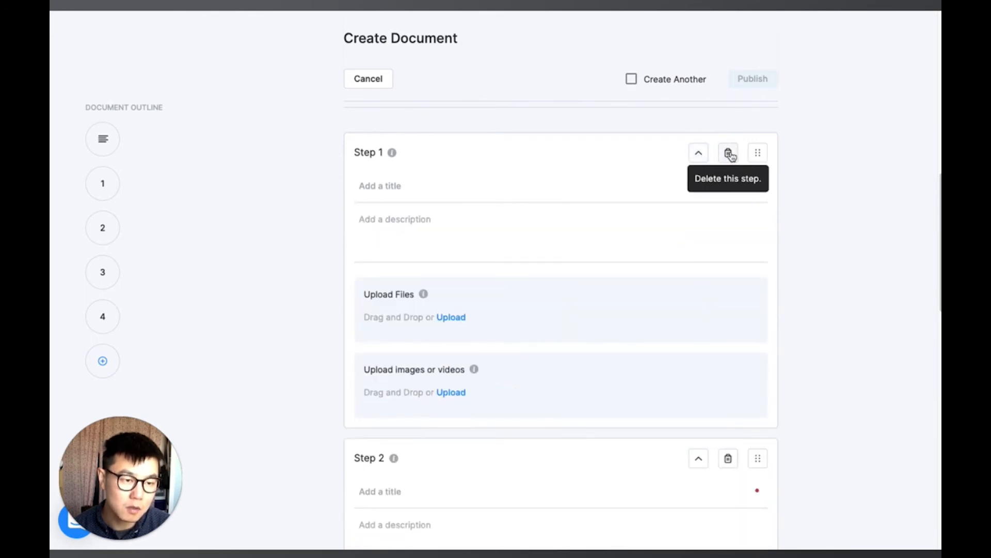
{"action": "left_click", "coordinate": [491, 188]}
{"action": "left_click", "coordinate": [500, 241]}
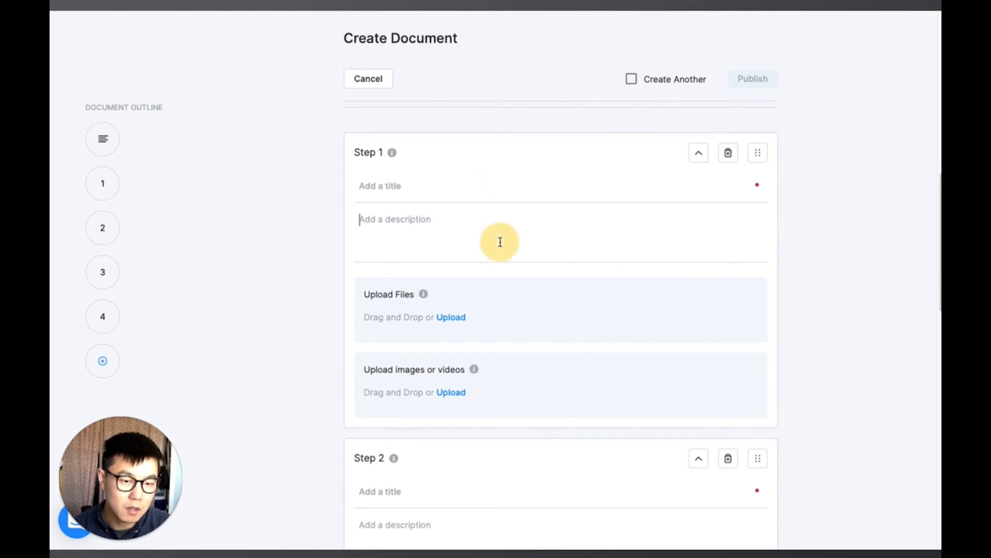
{"action": "left_click", "coordinate": [488, 314]}
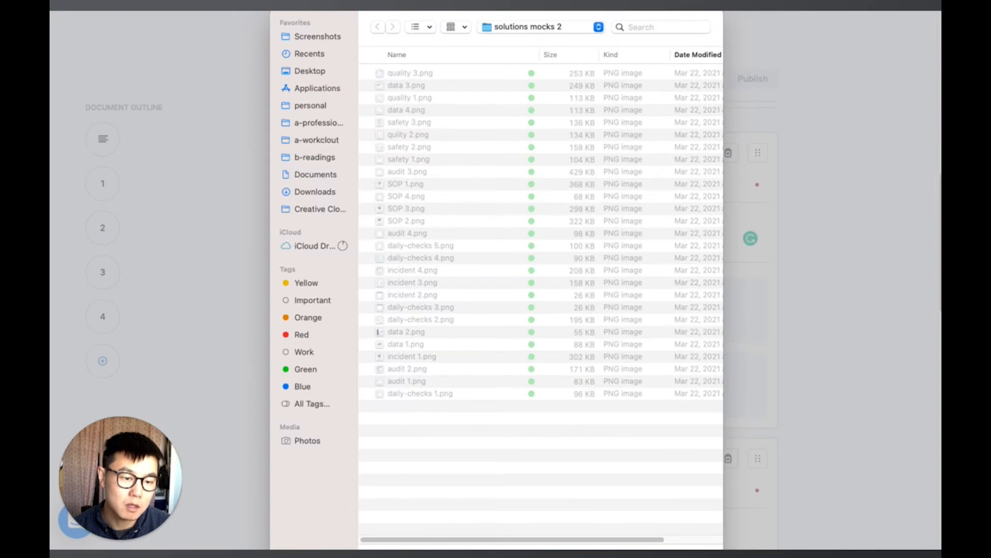
{"action": "left_click", "coordinate": [649, 554]}
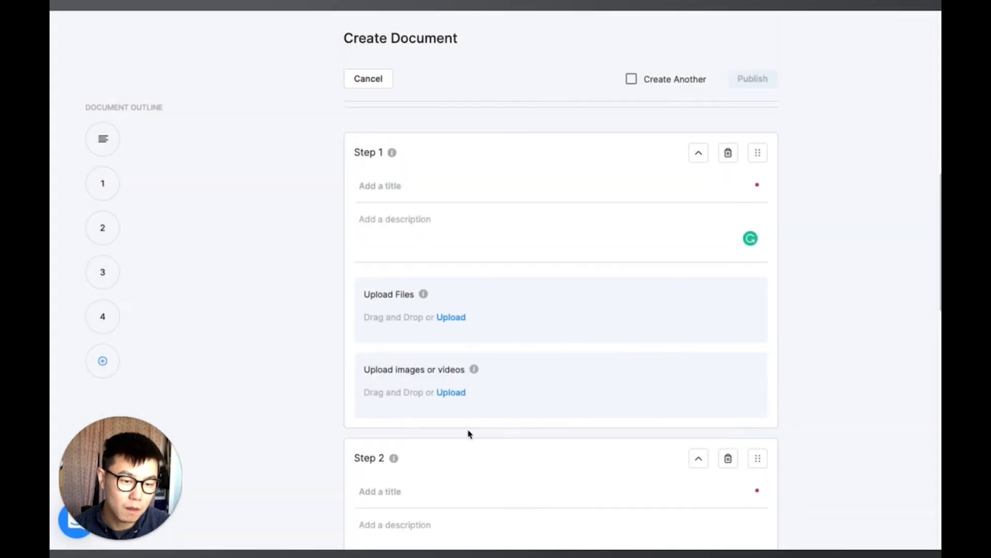
Step: Upload the images SOP 1.png through SOP 2.png from the solutions mocks 2 folder to Step 1
{"action": "left_click", "coordinate": [490, 387]}
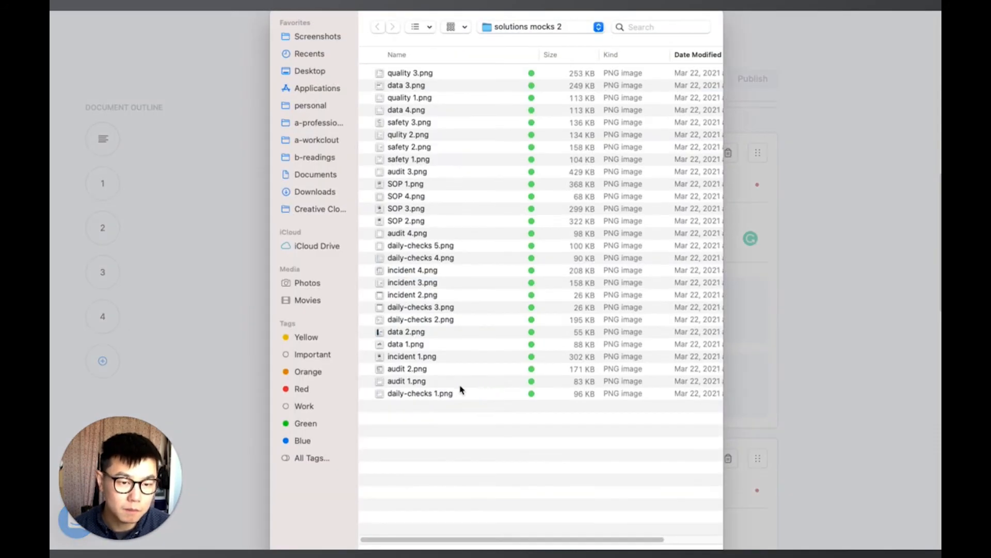
{"action": "left_click", "coordinate": [421, 184]}
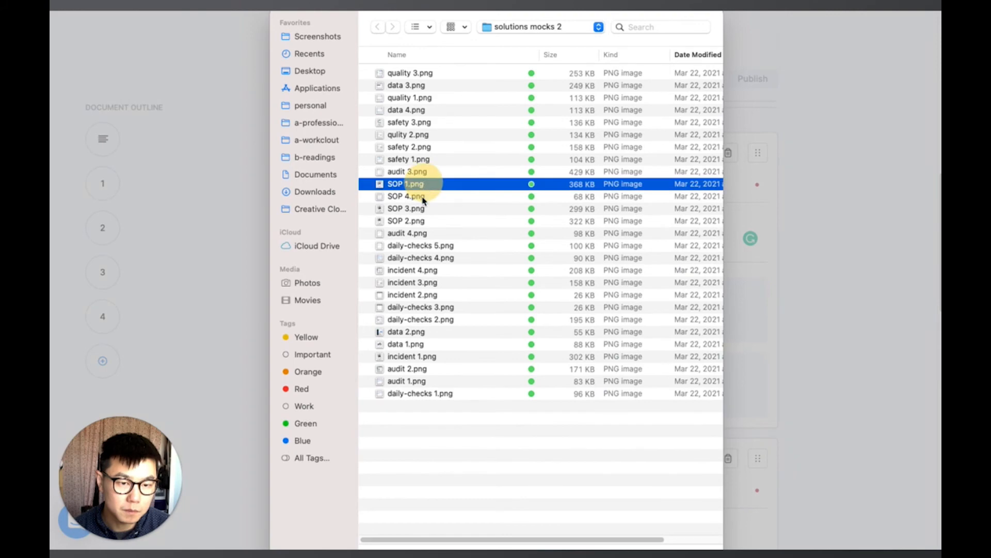
{"action": "left_click", "coordinate": [421, 222], "text": "shift"}
{"action": "left_click", "coordinate": [672, 546]}
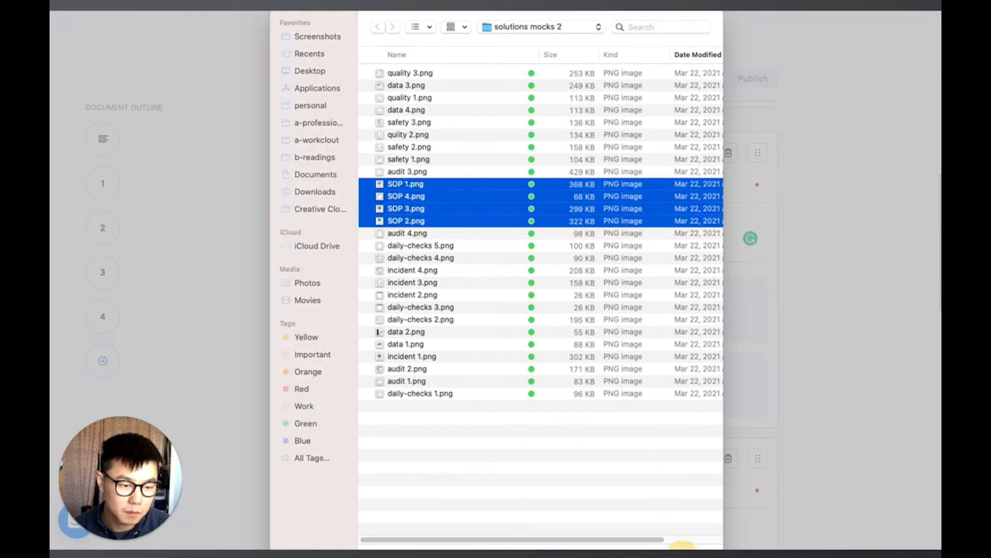
{"action": "scroll", "coordinate": [826, 356], "scroll_direction": "down", "scroll_amount": 5}
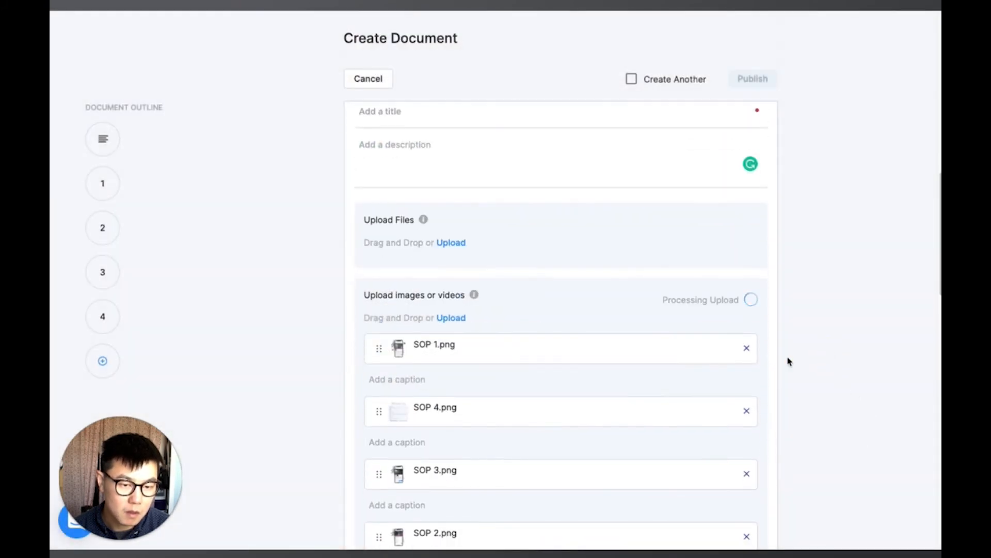
Step: Caption the first image "This is a image of PPE" and the second "How to sanitize the machines"
{"action": "left_click", "coordinate": [424, 232]}
{"action": "type", "text": "This is a image of PPE"}
{"action": "left_click", "coordinate": [597, 298]}
{"action": "type", "text": "How "}
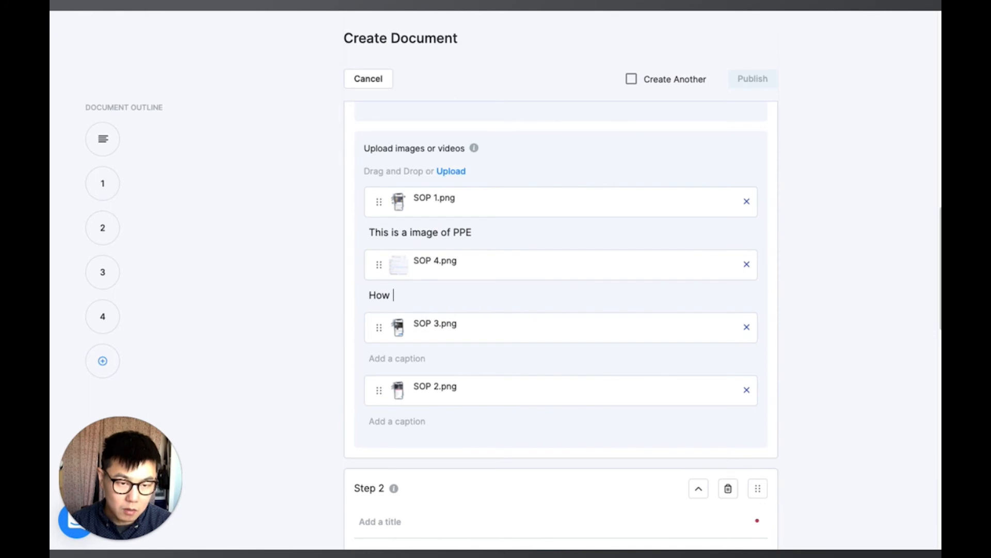
{"action": "type", "text": "to sanitize the machines"}
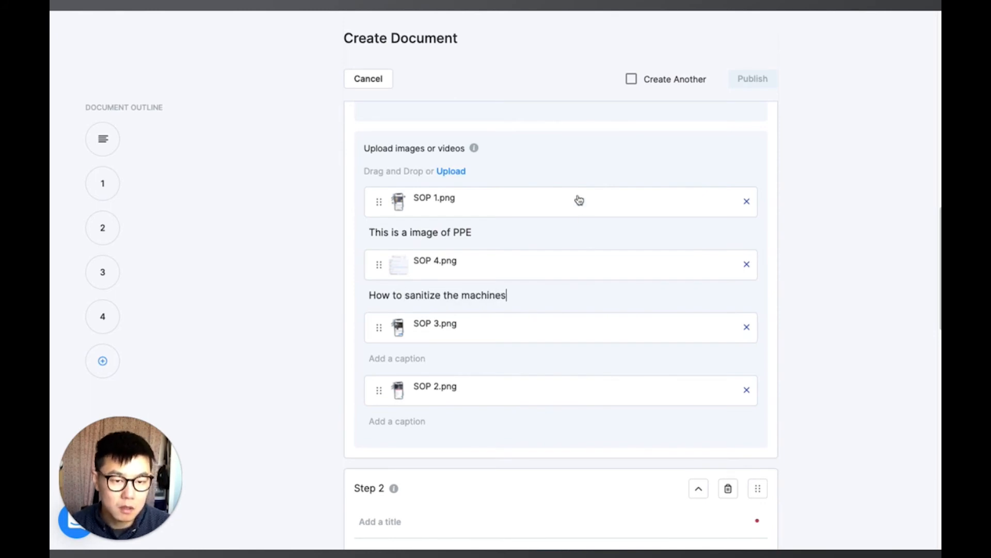
Step: Attach the SPS-0240 Rev A - Panels Color file from Downloads to Step 1's files
{"action": "scroll", "coordinate": [584, 221], "scroll_direction": "up", "scroll_amount": 3}
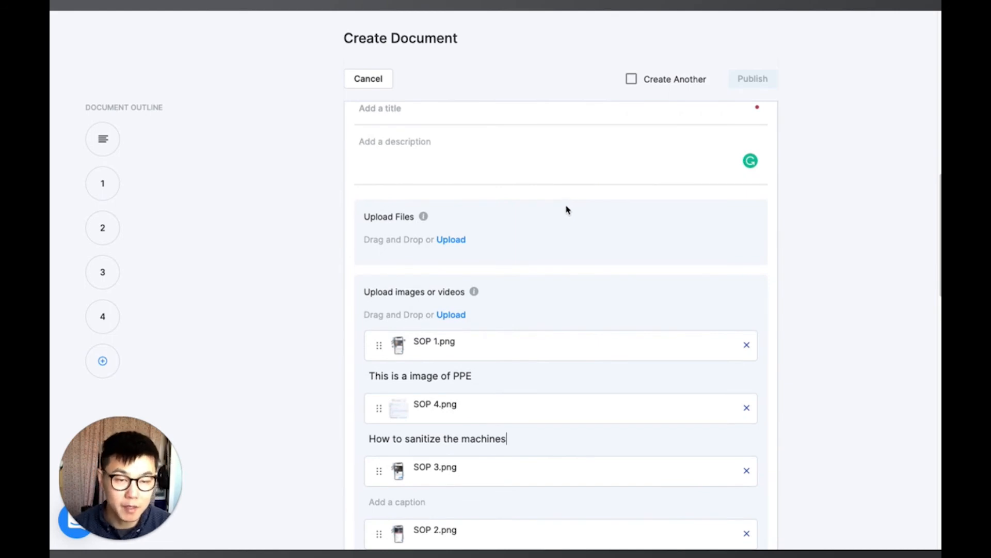
{"action": "scroll", "coordinate": [567, 209], "scroll_direction": "up", "scroll_amount": 2}
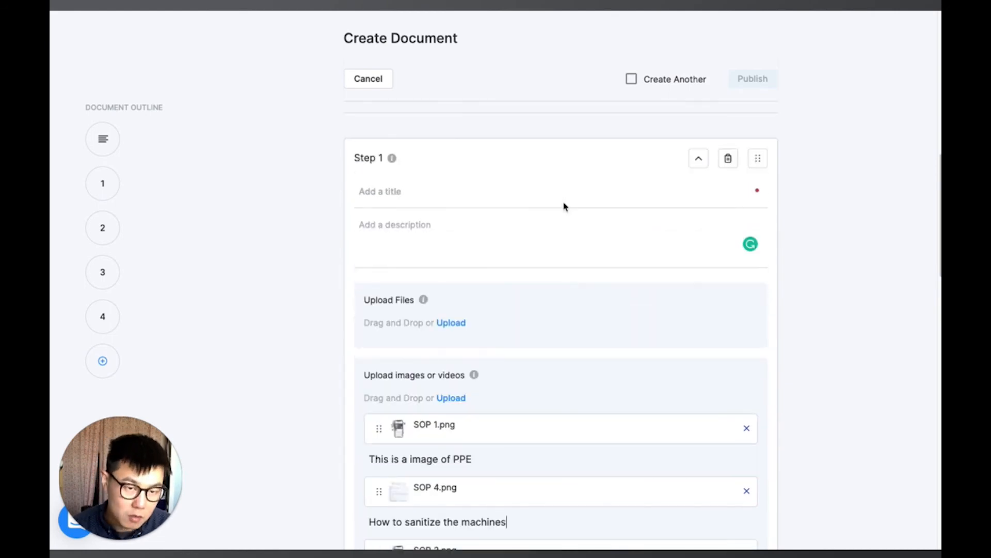
{"action": "left_click", "coordinate": [501, 312]}
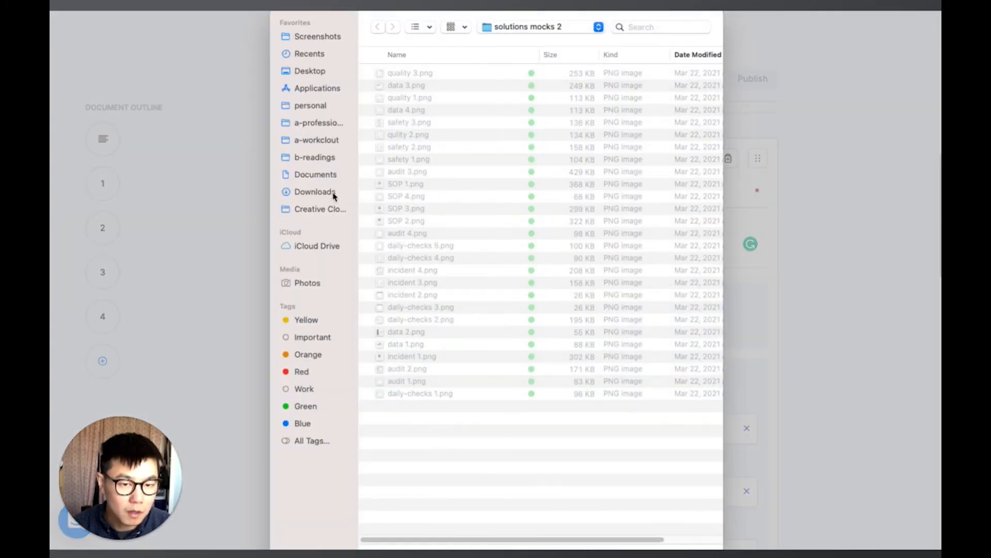
{"action": "left_click", "coordinate": [332, 192]}
{"action": "left_click", "coordinate": [465, 105]}
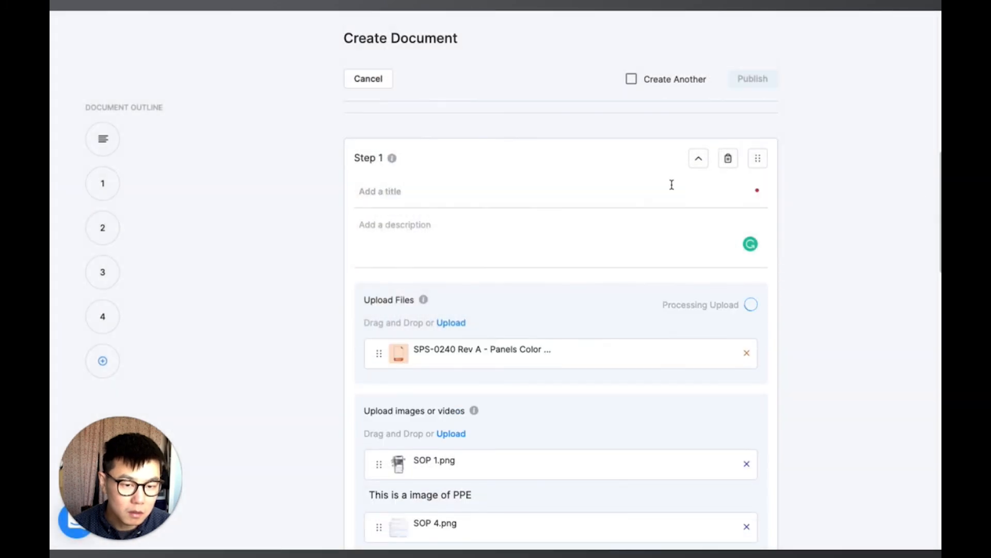
{"action": "left_click", "coordinate": [395, 357]}
Step: Title Step 1 as "Step 1 - Gloves"
{"action": "left_click", "coordinate": [427, 194]}
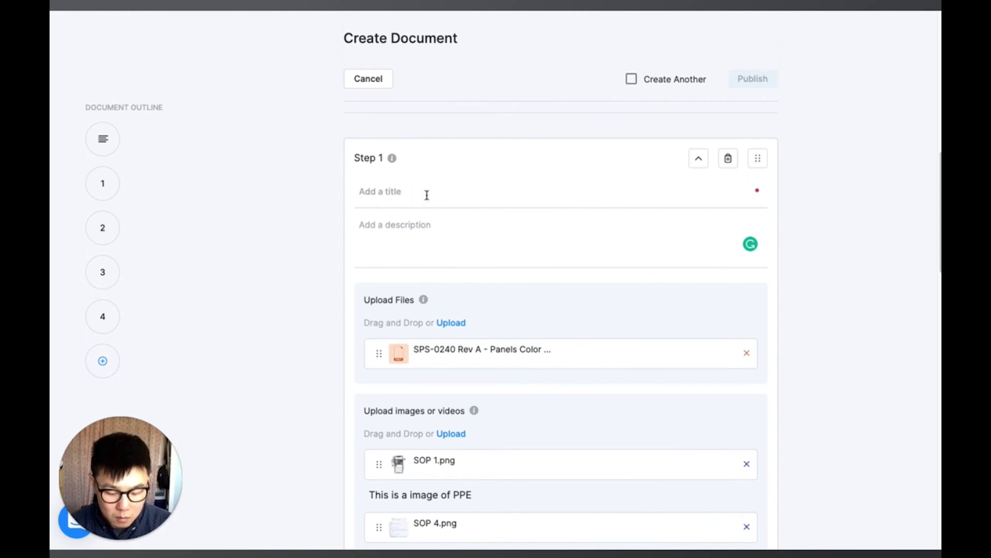
{"action": "type", "text": "Ste"}
{"action": "key", "text": "BackSpace"}
{"action": "type", "text": "Step 1 - "}
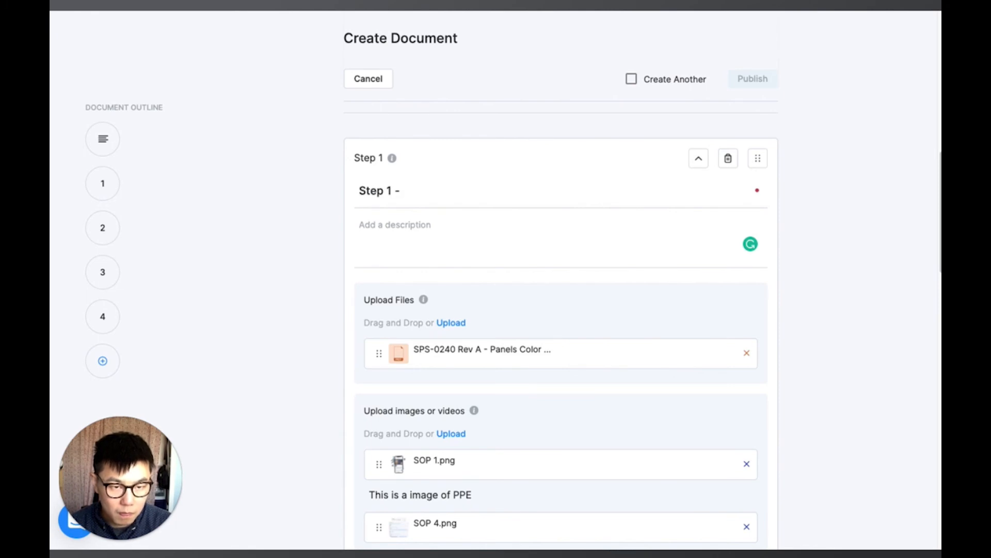
{"action": "type", "text": "Gloves"}
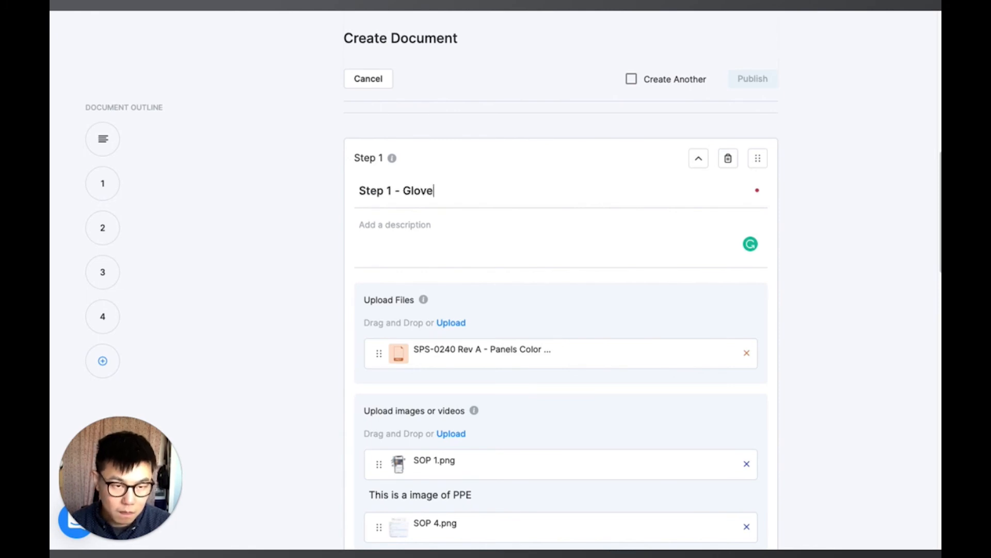
Step: Enter the Step 1 description "Where you can find gloves and refill the PPE"
{"action": "left_click", "coordinate": [404, 247]}
{"action": "type", "text": "Wh"}
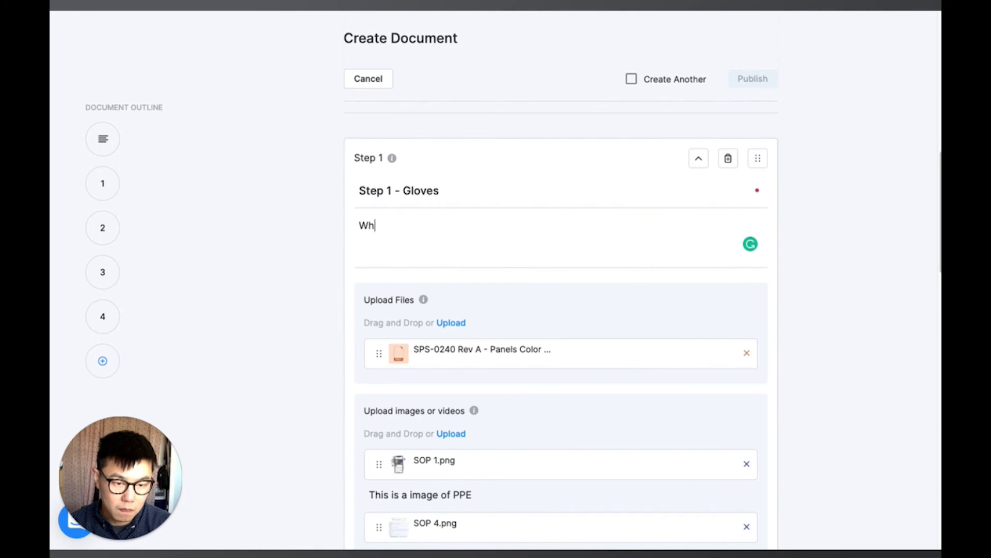
{"action": "type", "text": "ere you can find gloves and refull the"}
{"action": "key", "text": "BackSpace"}
{"action": "key", "text": "BackSpace"}
{"action": "key", "text": "BackSpace"}
{"action": "key", "text": "BackSpace"}
{"action": "key", "text": "BackSpace"}
{"action": "key", "text": "BackSpace"}
{"action": "key", "text": "BackSpace"}
{"action": "type", "text": "ill the PPE "}
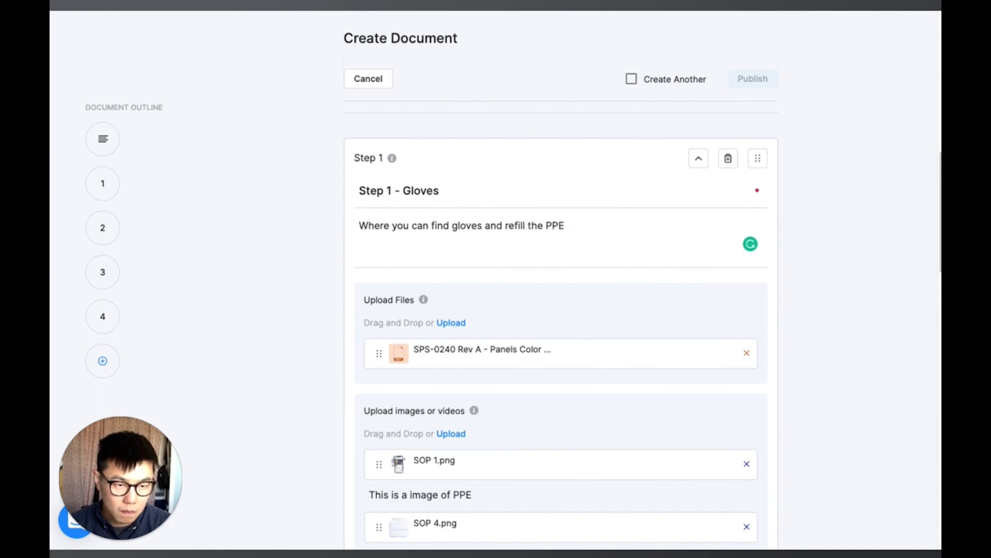
{"action": "type", "text": "to allow for san"}
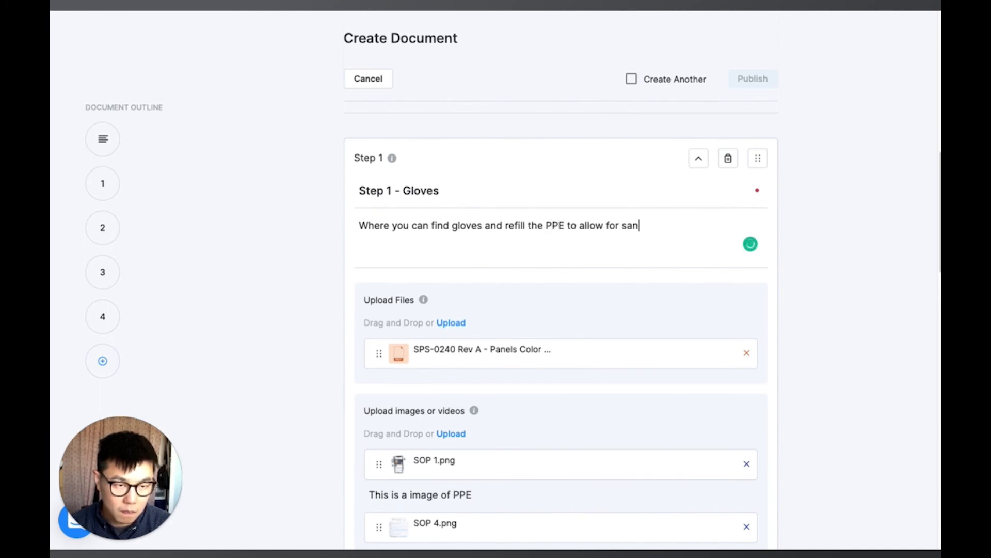
{"action": "type", "text": "itaized work enviornments"}
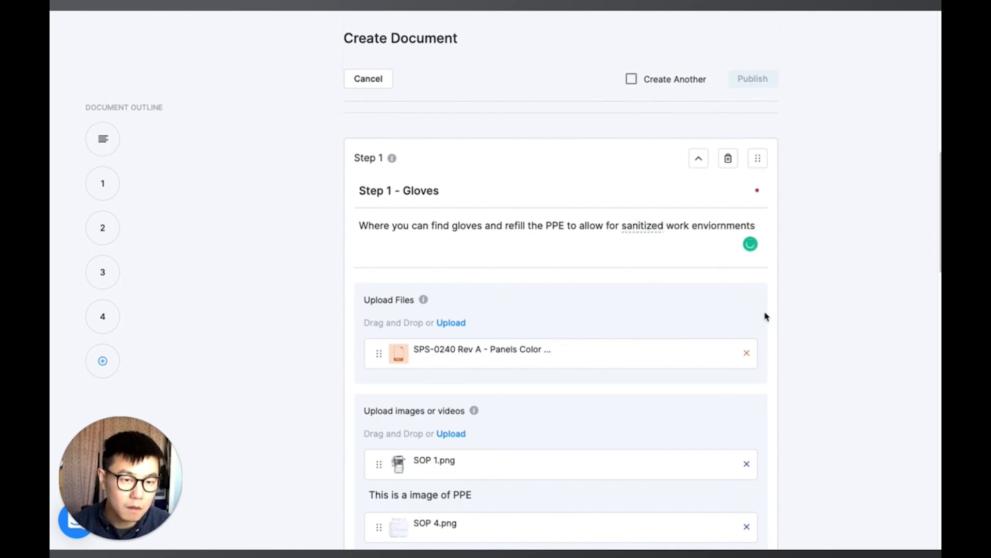
Step: Delete the two empty extra steps, leaving only Steps 1 and 2 in the document outline
{"action": "scroll", "coordinate": [822, 338], "scroll_direction": "down", "scroll_amount": 10}
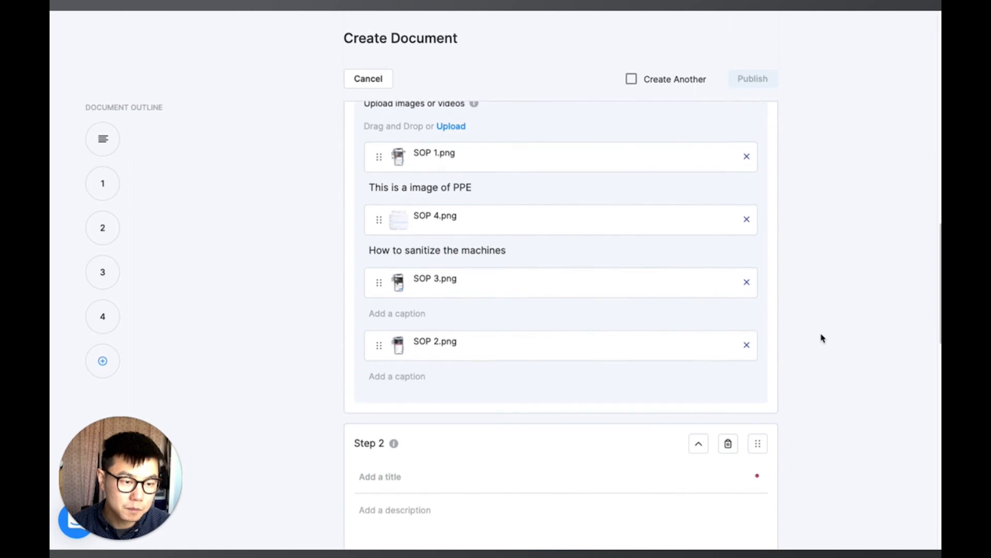
{"action": "left_click", "coordinate": [671, 295]}
{"action": "left_click", "coordinate": [728, 257]}
{"action": "left_click", "coordinate": [578, 313]}
{"action": "left_click", "coordinate": [728, 257]}
{"action": "left_click", "coordinate": [601, 315]}
Step: Cancel the document creation without publishing and return to the documents list
{"action": "scroll", "coordinate": [805, 289], "scroll_direction": "up", "scroll_amount": 20}
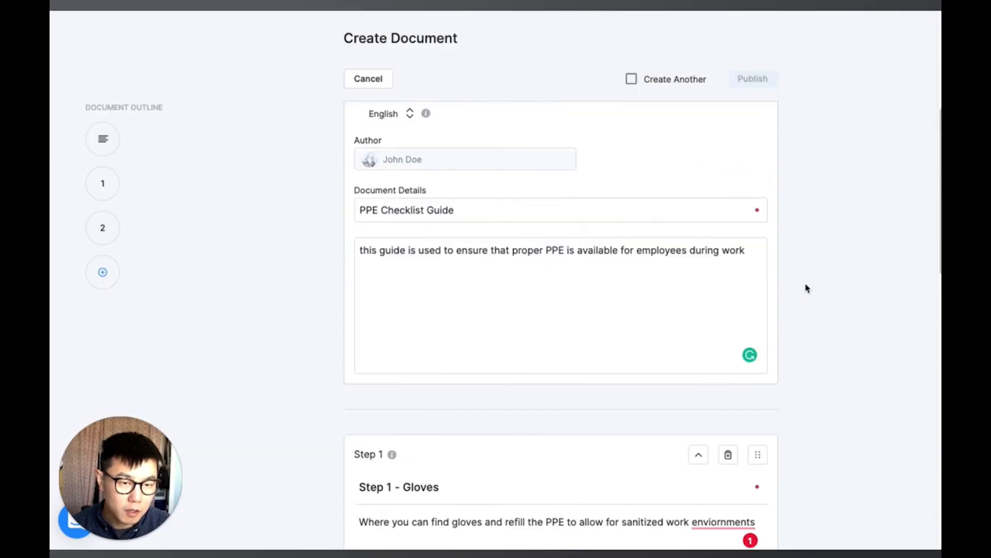
{"action": "left_click", "coordinate": [825, 106]}
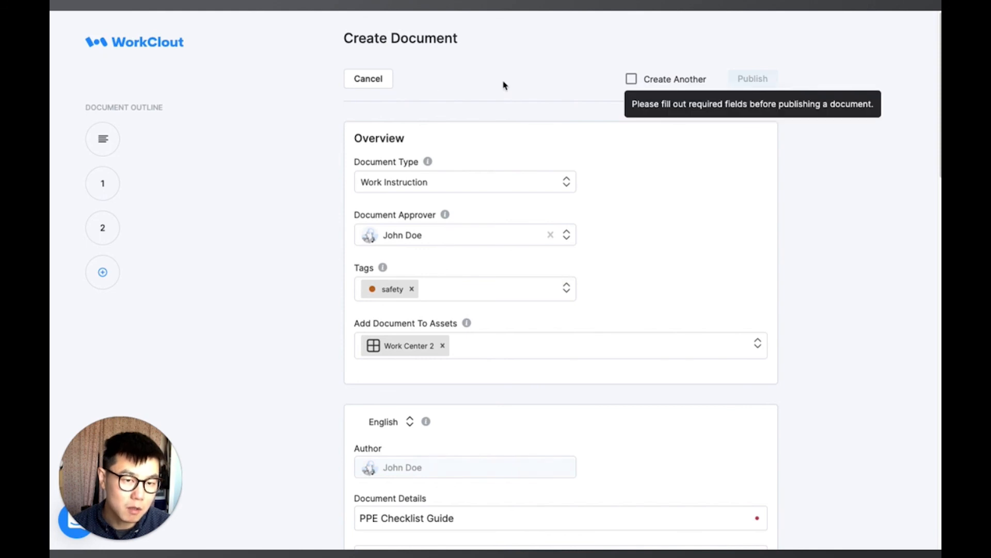
{"action": "left_click", "coordinate": [368, 78]}
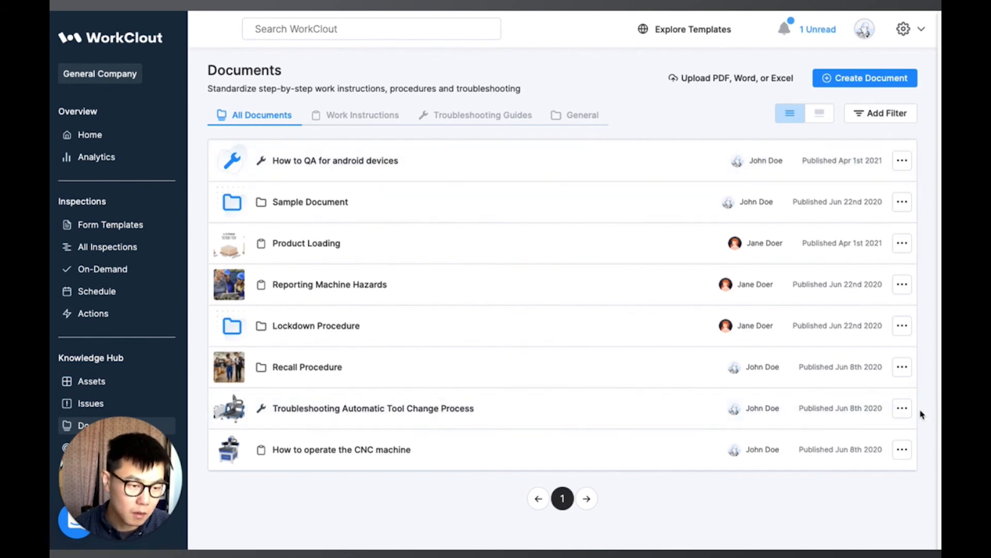
Step: Open and review the version history of the Troubleshooting Automatic Tool Change Process document, then close the panel
{"action": "left_click", "coordinate": [903, 411]}
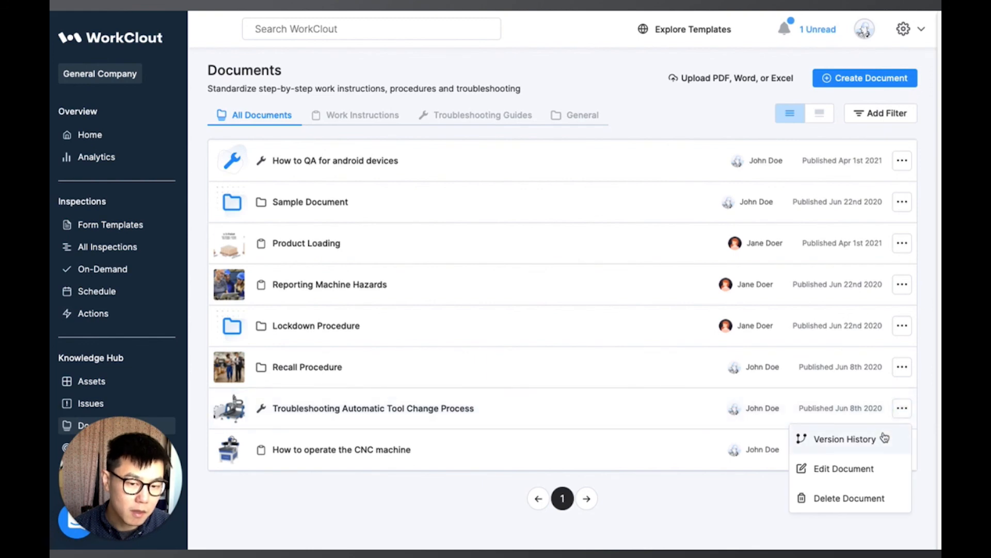
{"action": "left_click", "coordinate": [885, 438]}
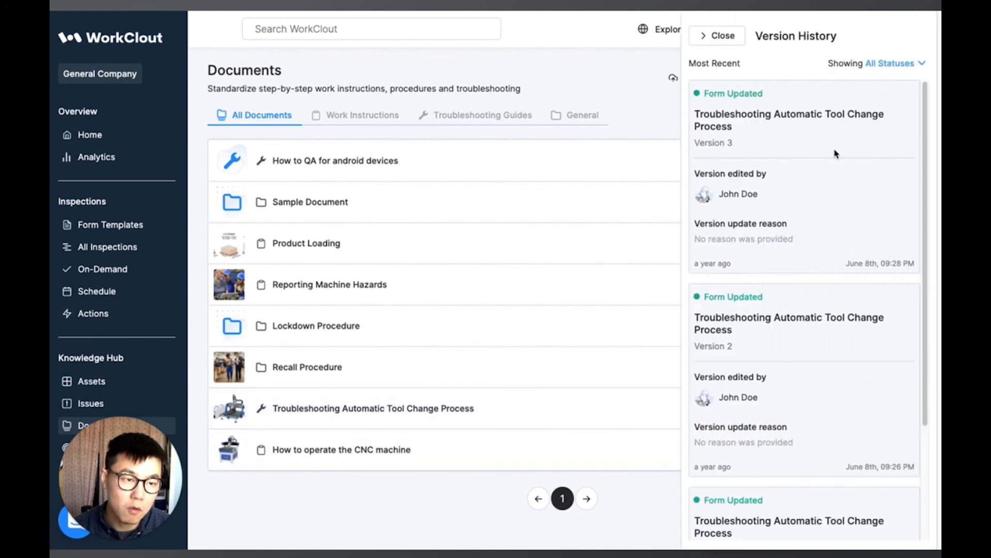
{"action": "scroll", "coordinate": [836, 295], "scroll_direction": "down", "scroll_amount": 3}
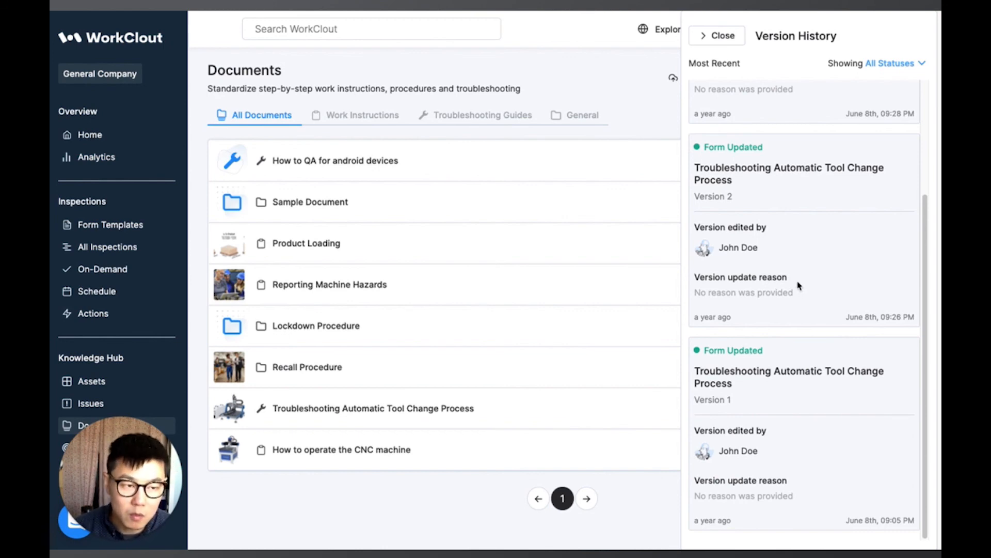
{"action": "scroll", "coordinate": [799, 285], "scroll_direction": "up", "scroll_amount": 3}
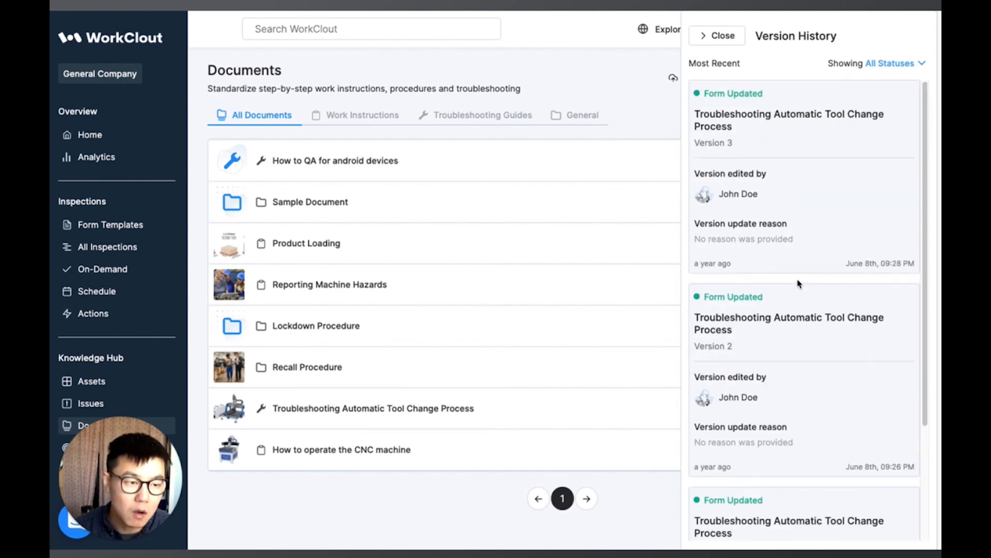
{"action": "left_click", "coordinate": [733, 39]}
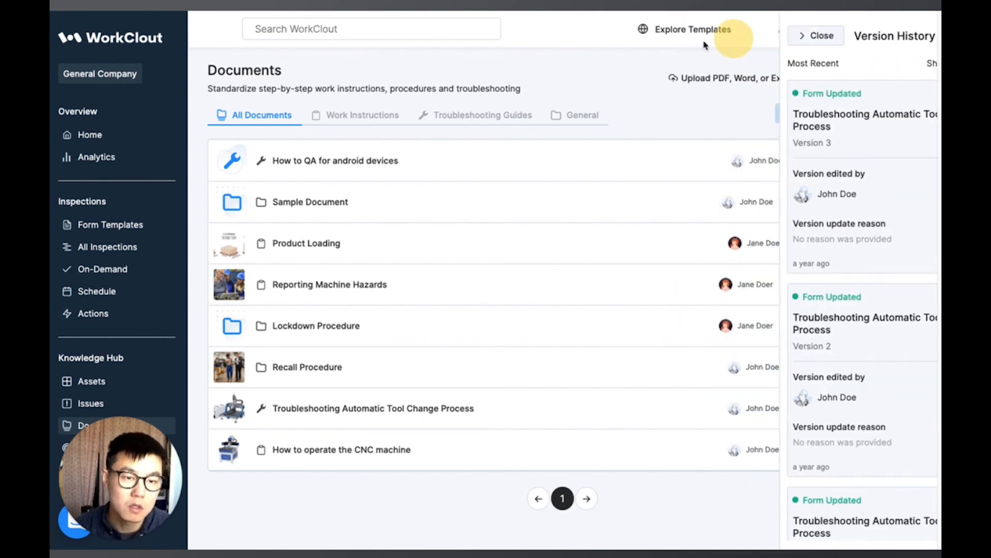
{"action": "left_click", "coordinate": [734, 122]}
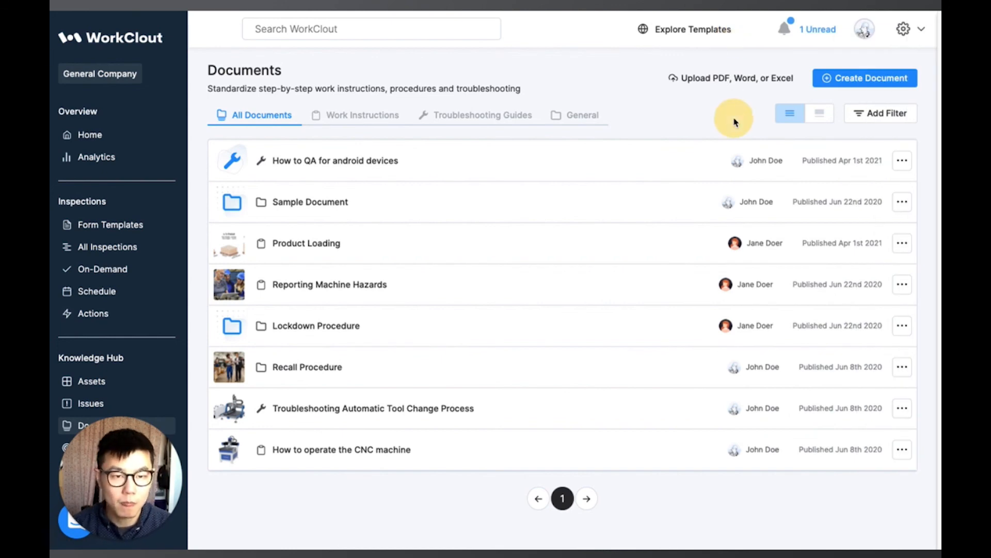